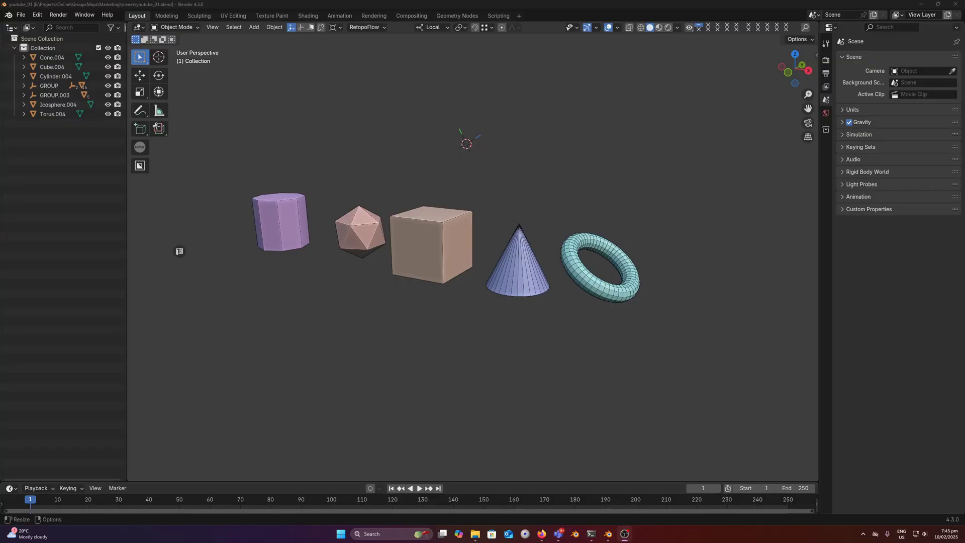
Look up the Maya Groups add-on in the preferences to check its shortcut settings
click(37, 15)
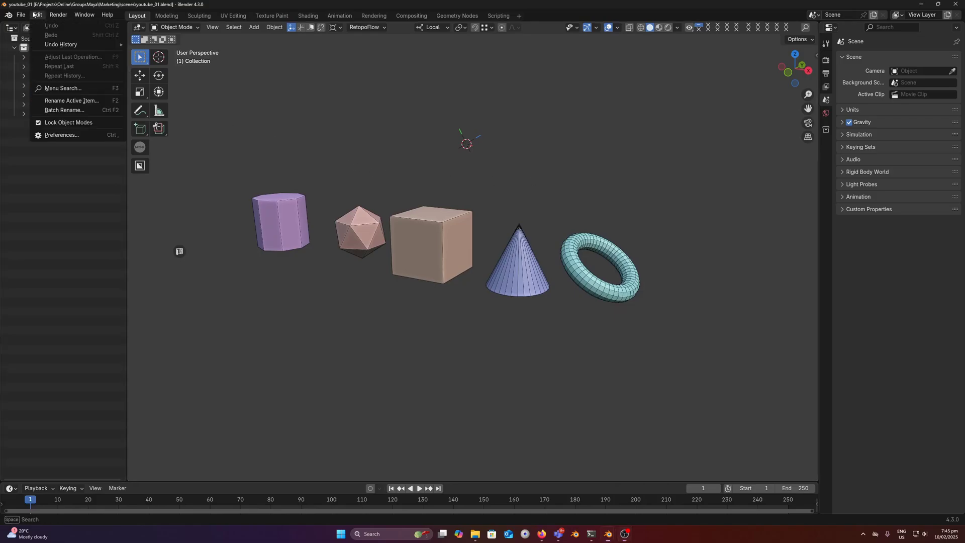
click(62, 135)
click(142, 20)
text(maya)
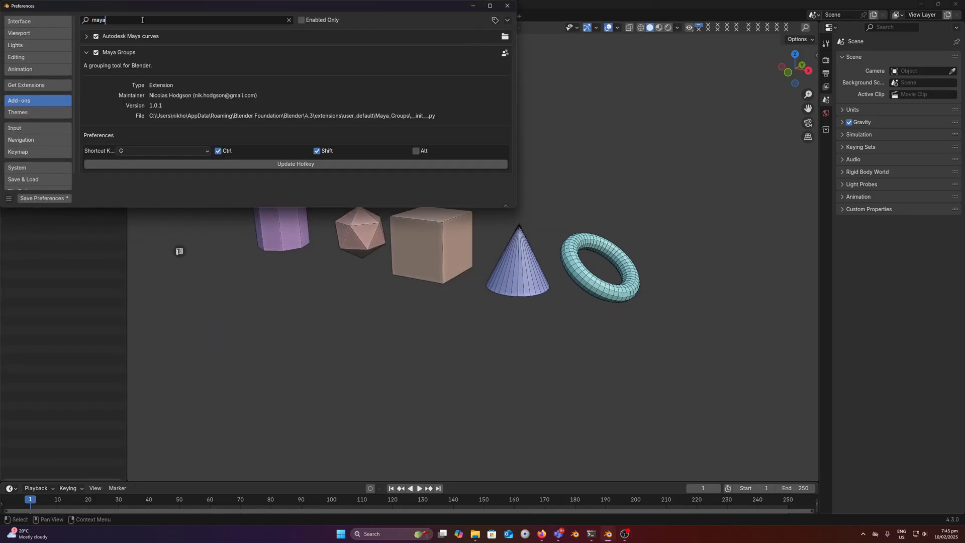
click(252, 92)
click(507, 6)
Group all five primitive shapes with Maya Groups and switch the viewport to wireframe shading
click(424, 231)
click(610, 248)
drag(614, 198, 279, 322)
key(ctrl+shift+g)
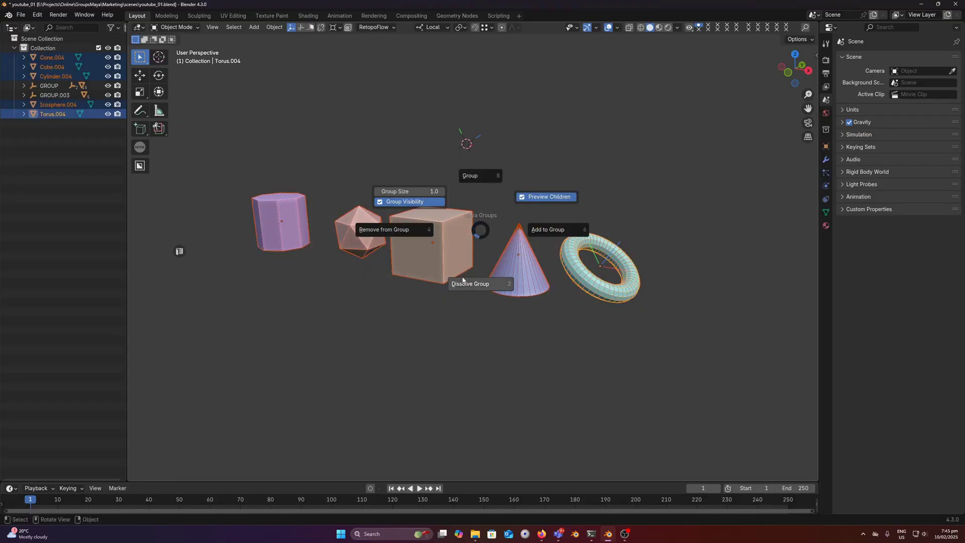
click(479, 176)
key(shift+z)
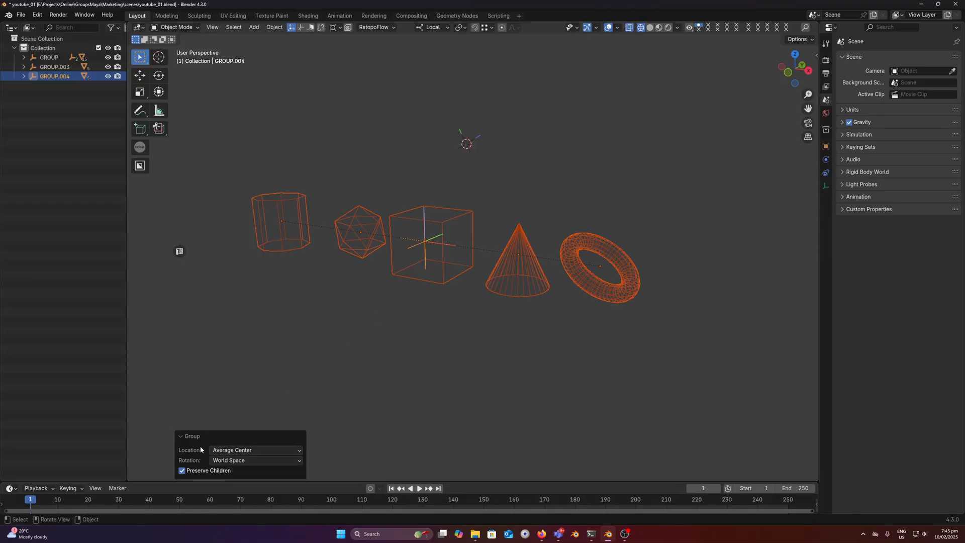
Try World Origin and 3D Cursor as the location of the new group
click(253, 450)
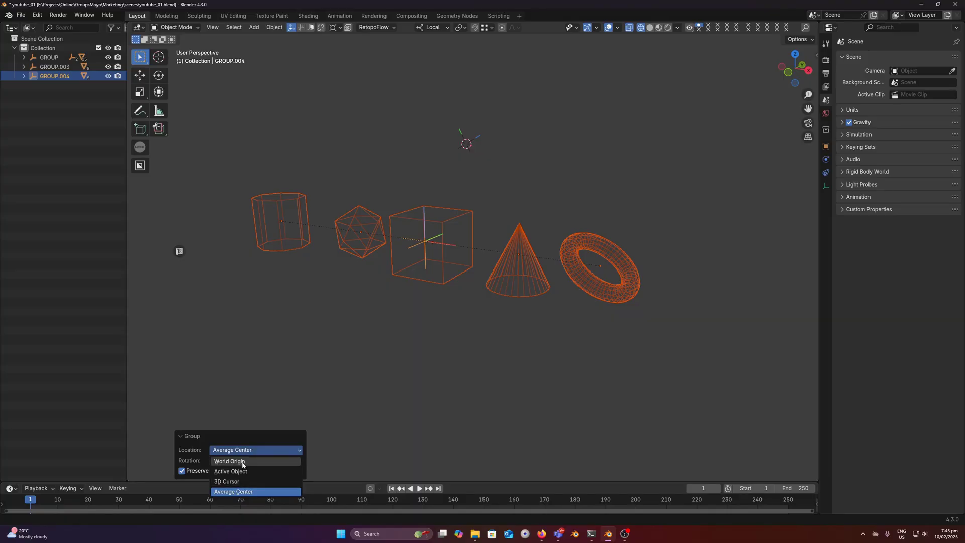
click(242, 461)
click(248, 451)
click(245, 461)
click(255, 451)
click(246, 472)
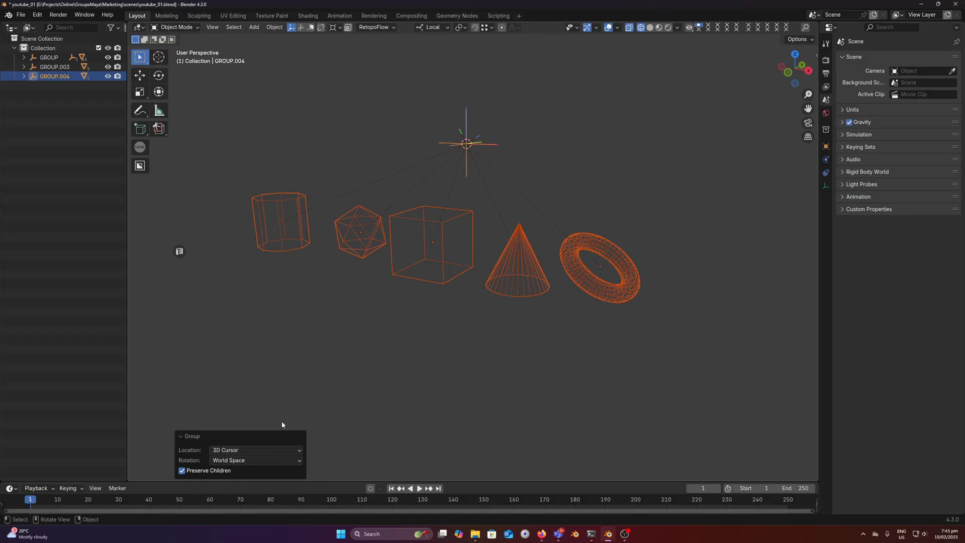
Set both the rotation and the location of the new group to Active Object
click(239, 461)
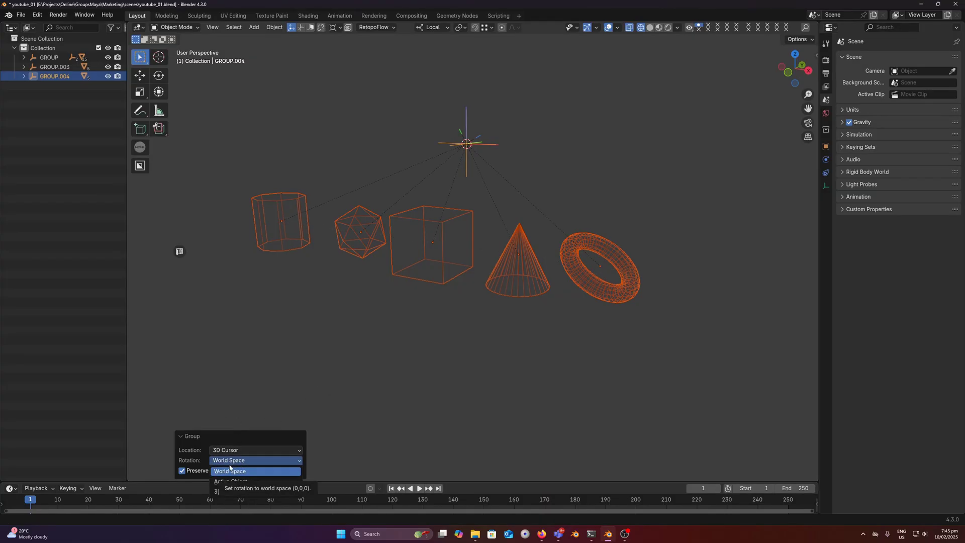
click(257, 482)
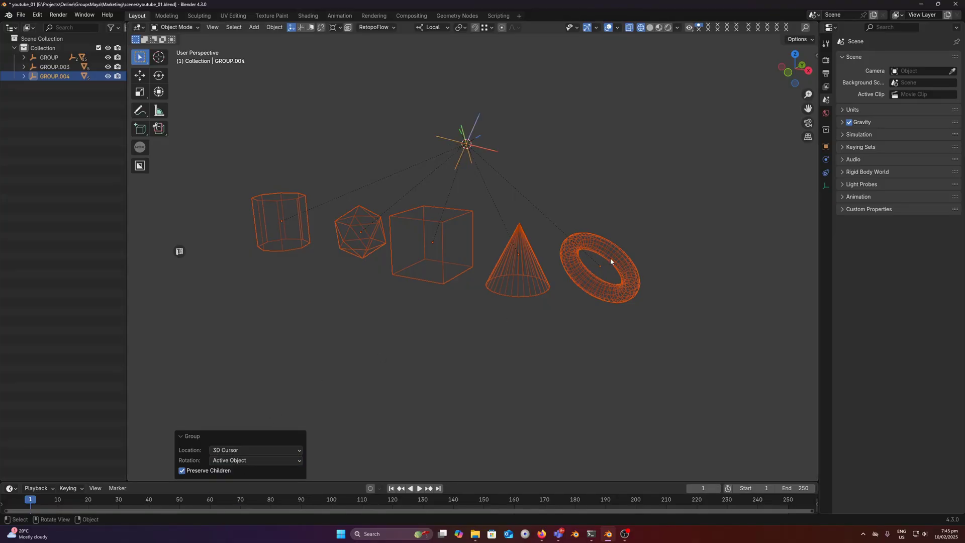
click(241, 450)
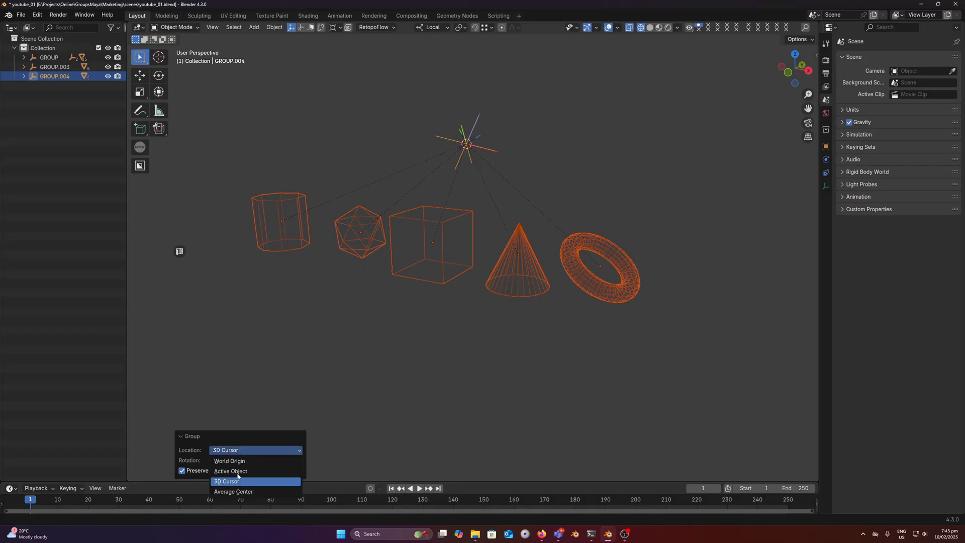
click(237, 475)
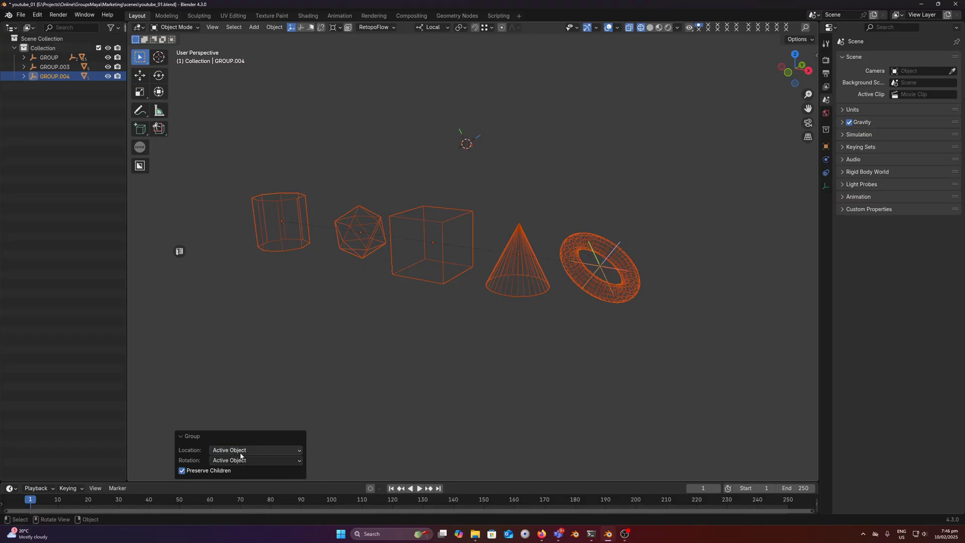
Set the new group's location to Average Center and its rotation to World Space
click(247, 452)
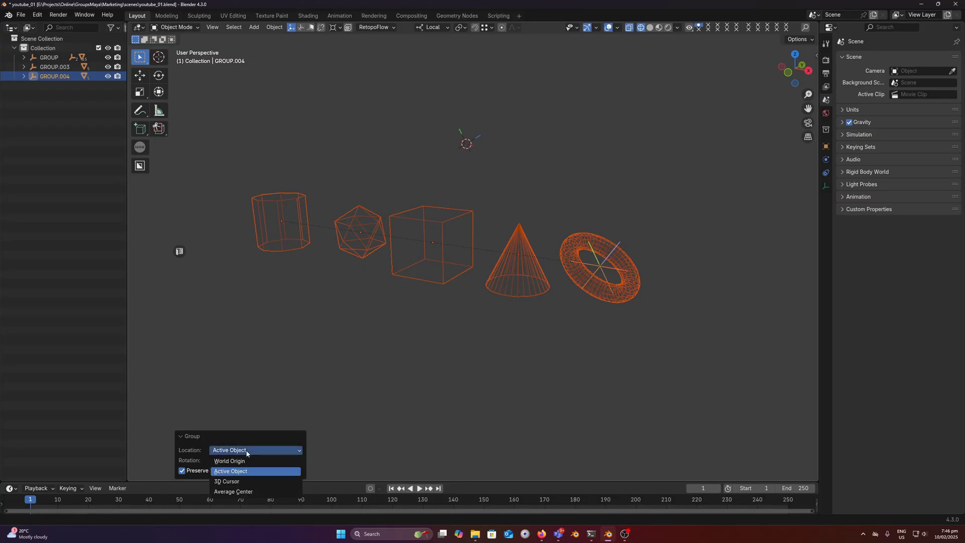
click(234, 491)
click(241, 460)
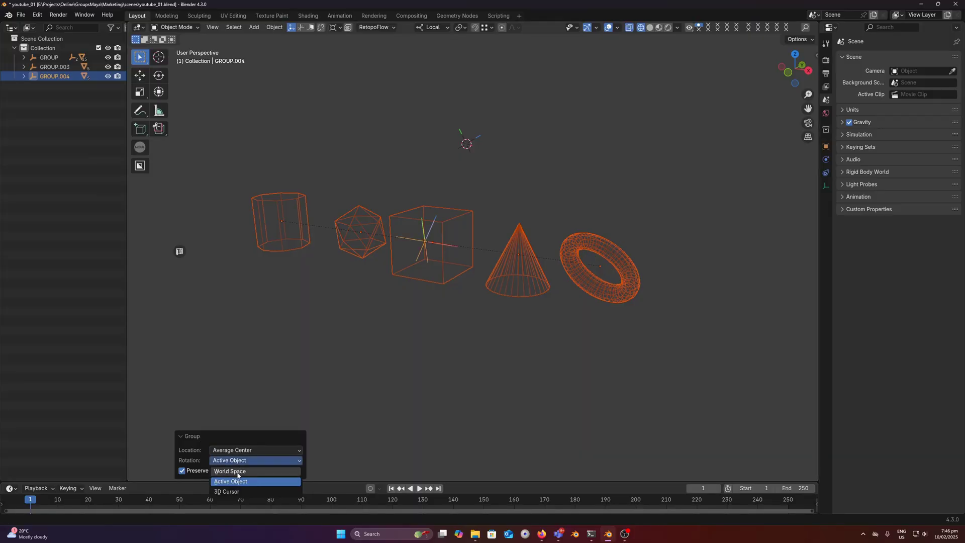
click(237, 473)
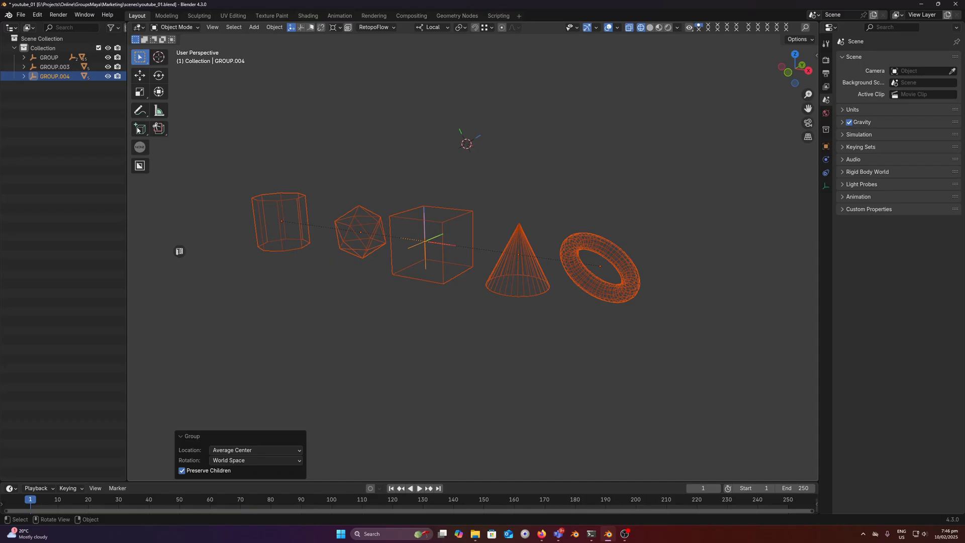
Bring up the Maya Groups options for the newly created group in the outliner
click(57, 77)
key(ctrl+g)
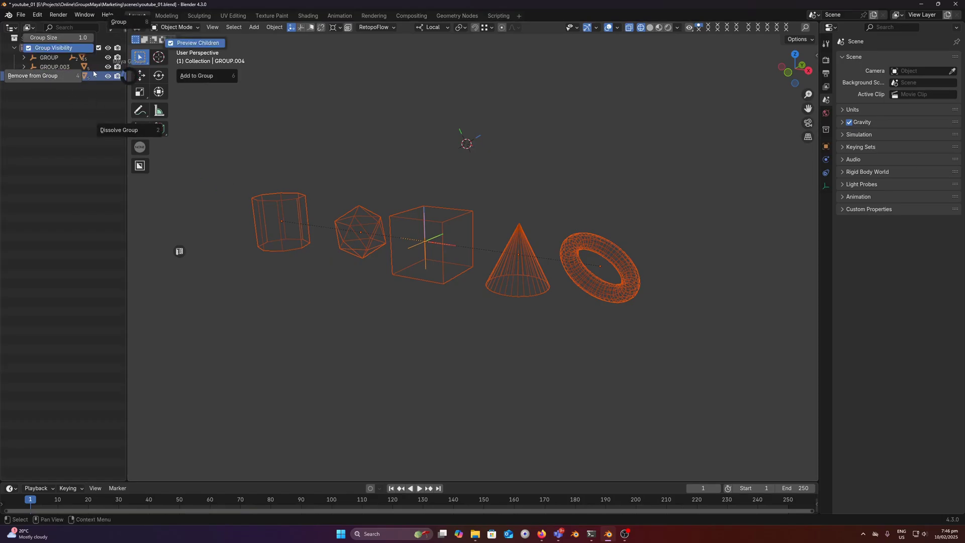
key(Escape)
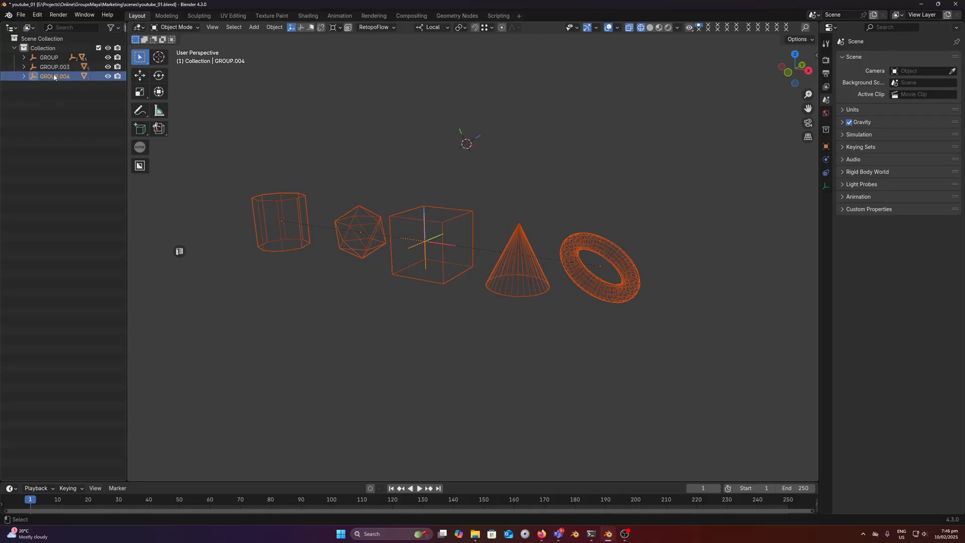
key(ctrl+g)
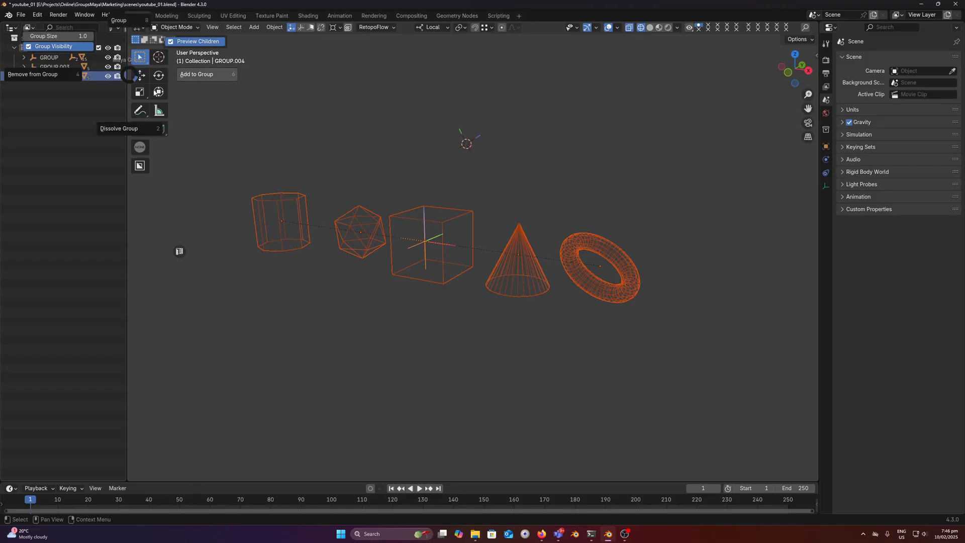
click(39, 79)
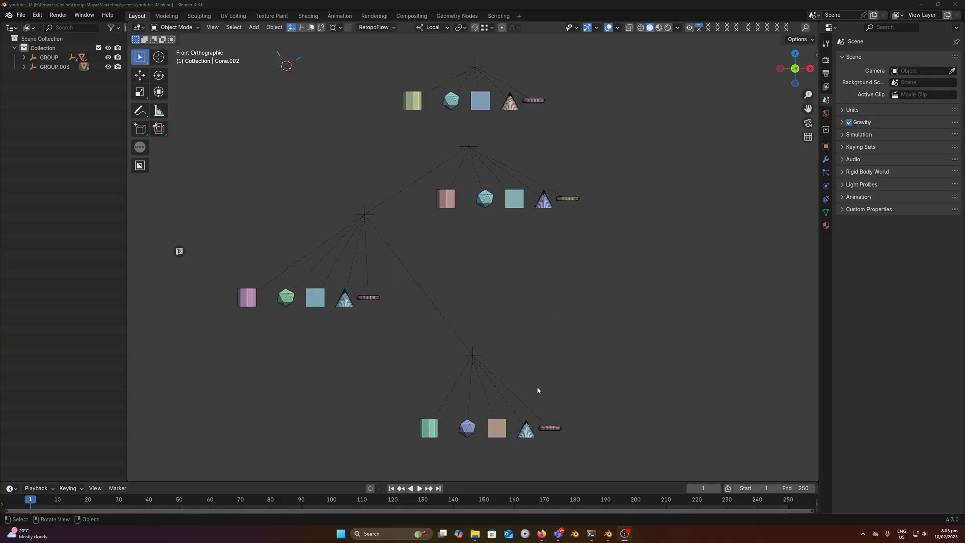
Select the torus in the lowest row and walk the selection up through its parents to the topmost group
click(545, 430)
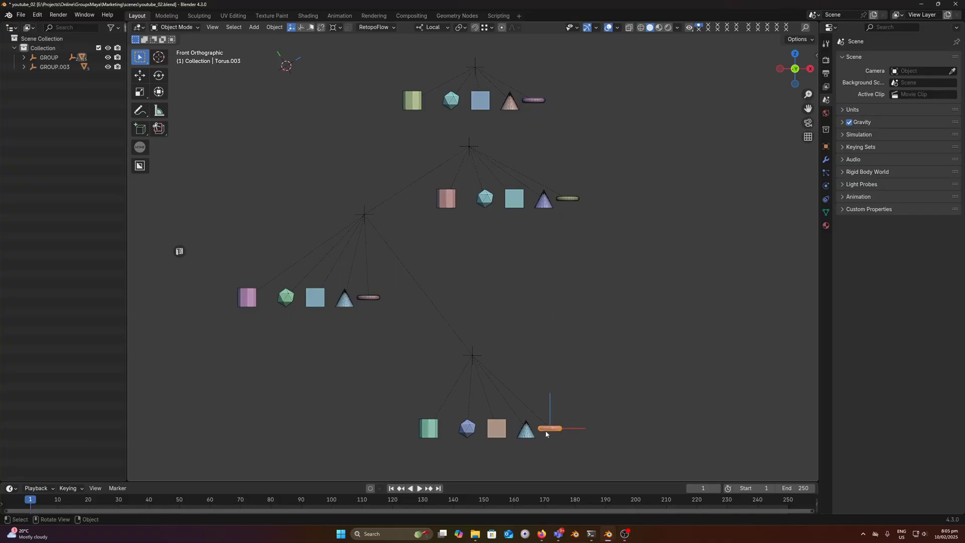
click(234, 27)
mouse_move(265, 133)
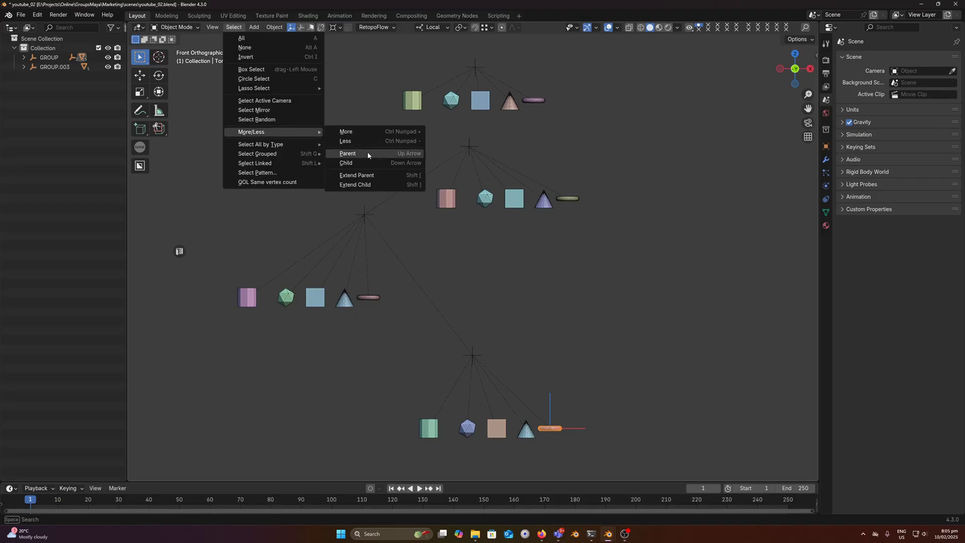
click(402, 154)
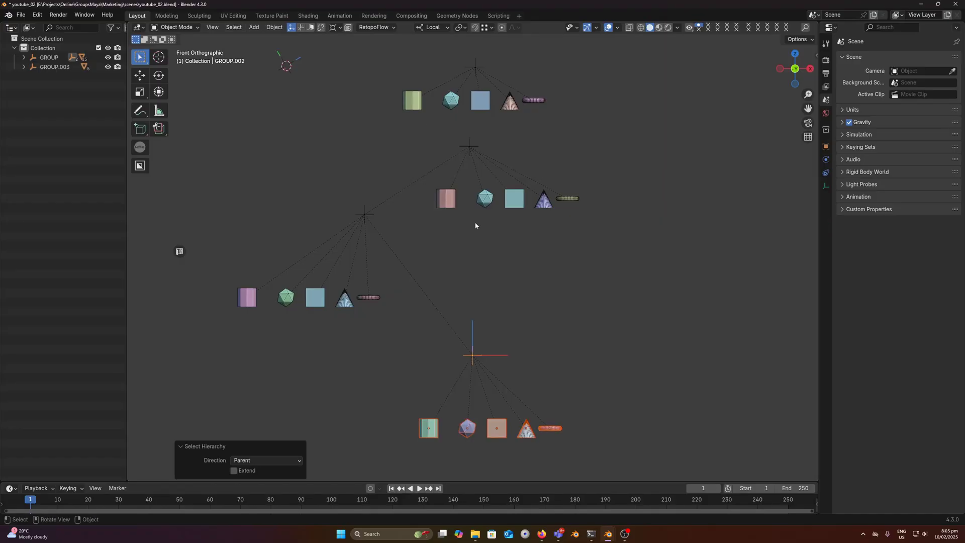
key(bracketleft)
key(bracketleft)
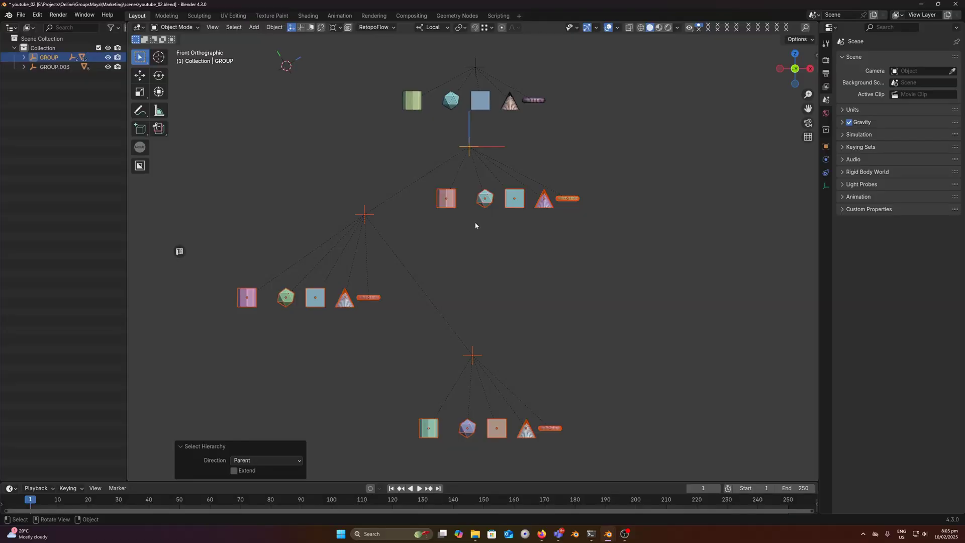
Select the top row's cube, switch the selection to its parent group, and clear the selection
click(481, 99)
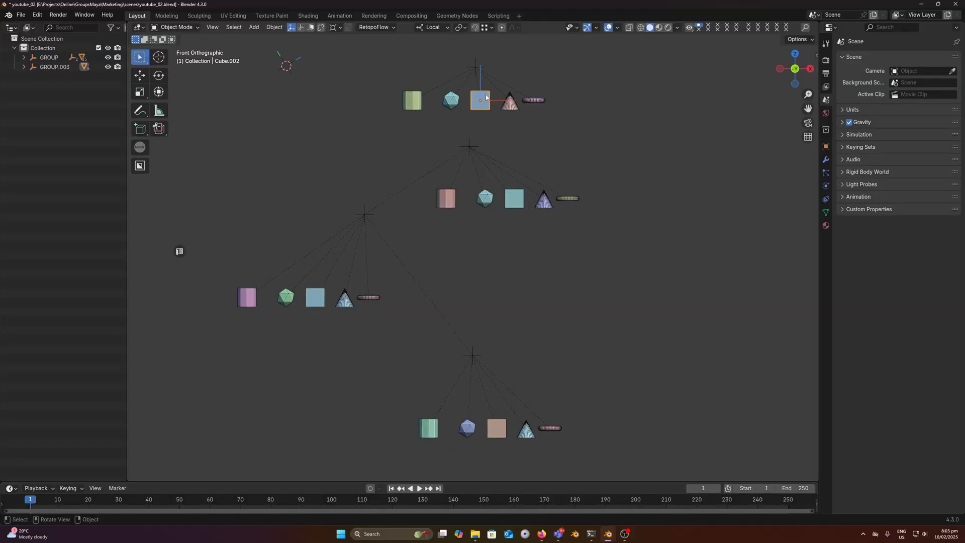
key(bracketleft)
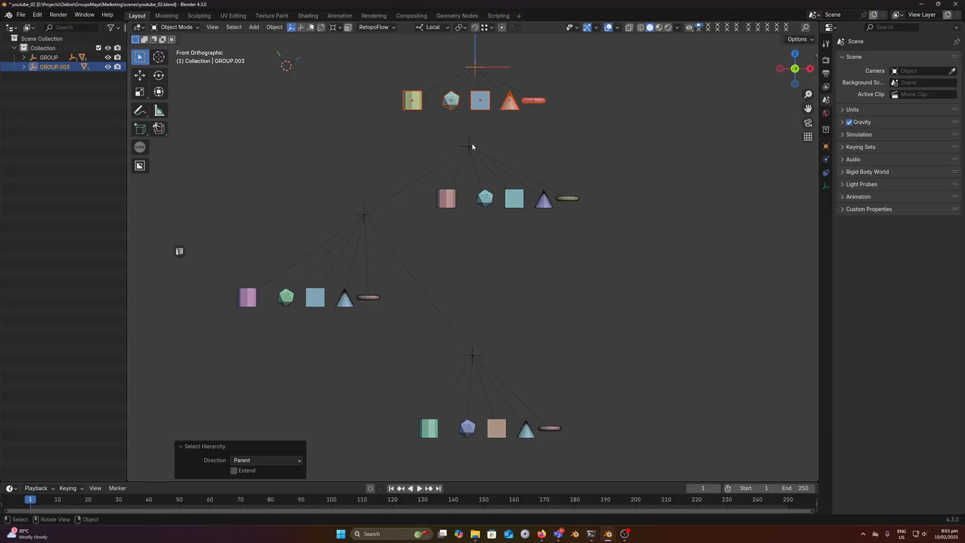
click(442, 150)
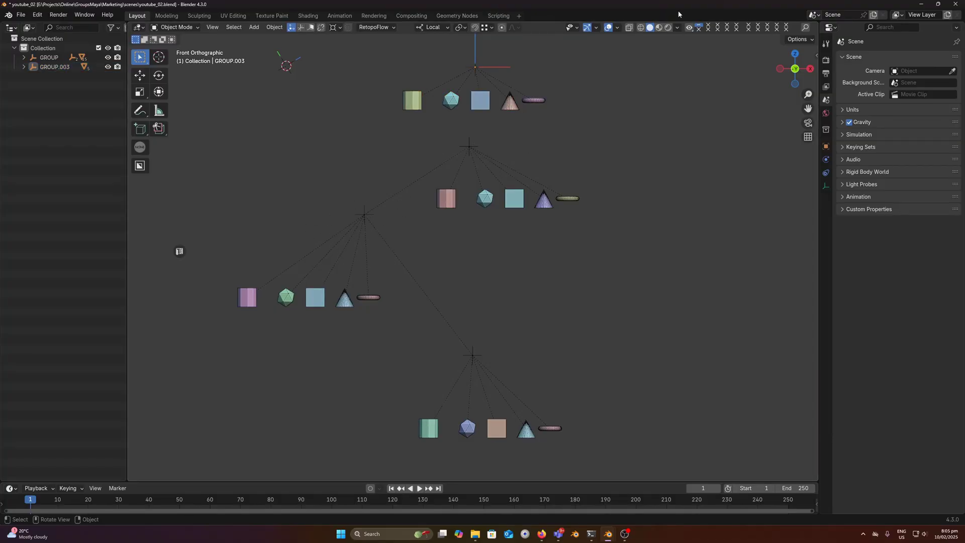
Turn the relationship lines overlay off and back on, and save an incremental version of the scene
click(617, 27)
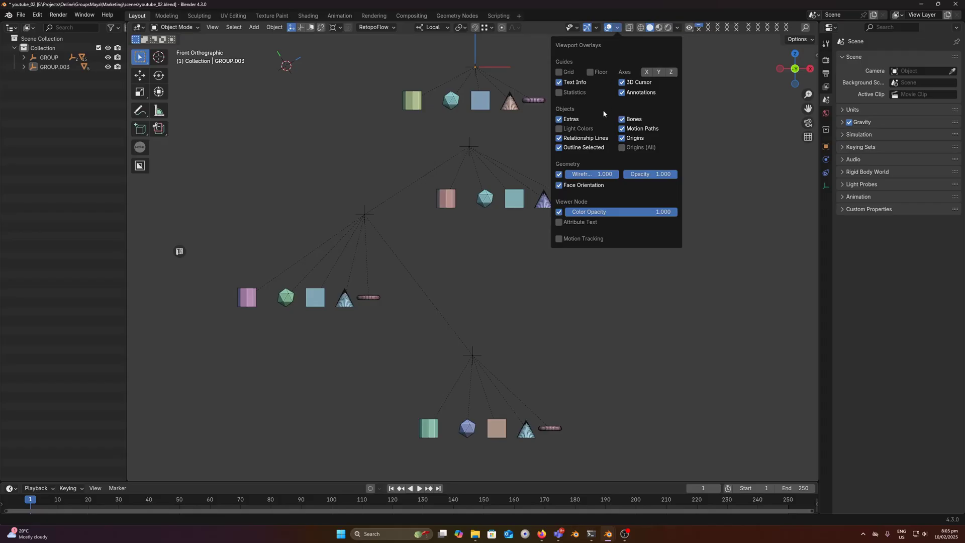
click(574, 141)
click(575, 141)
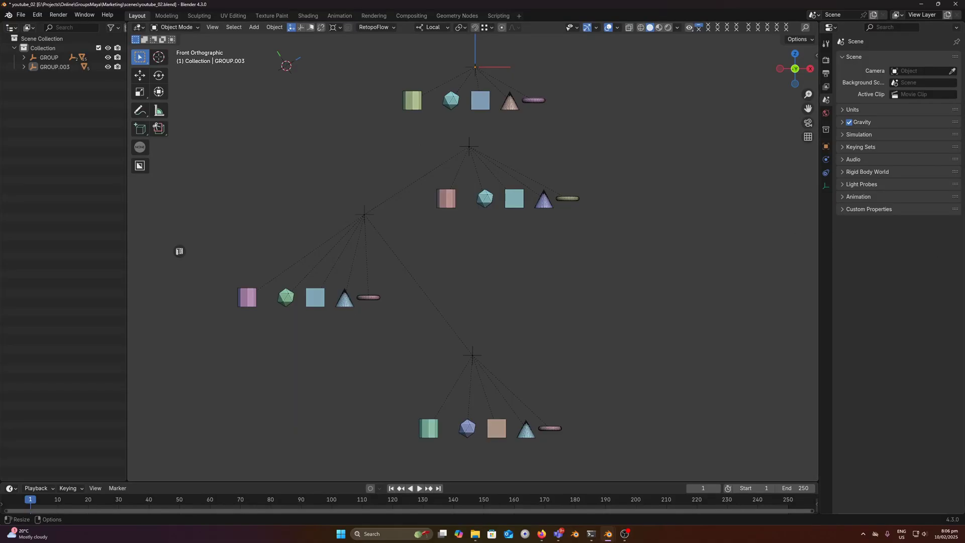
key(ctrl+alt+s)
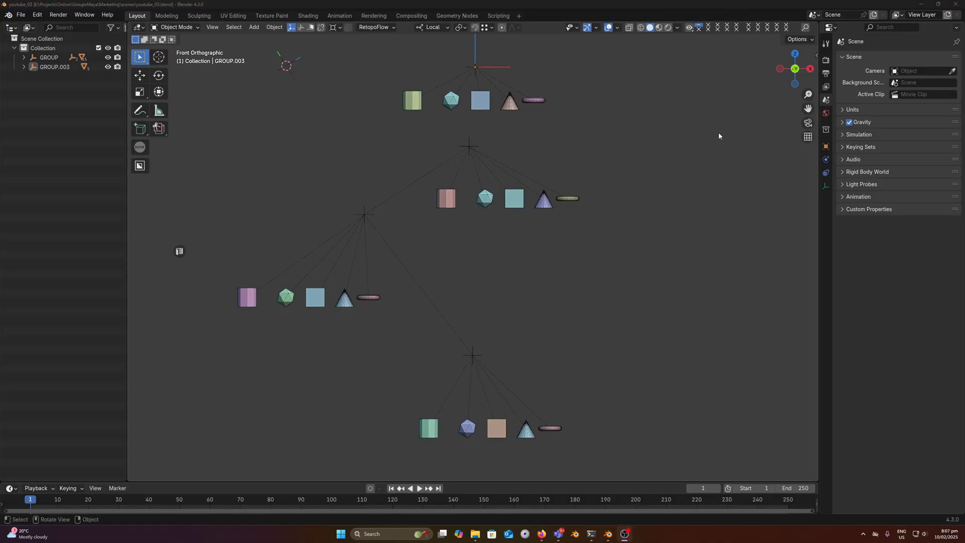
Add the top row's cone and torus to the group of the second row with Maya Groups
click(509, 101)
shift+click(536, 100)
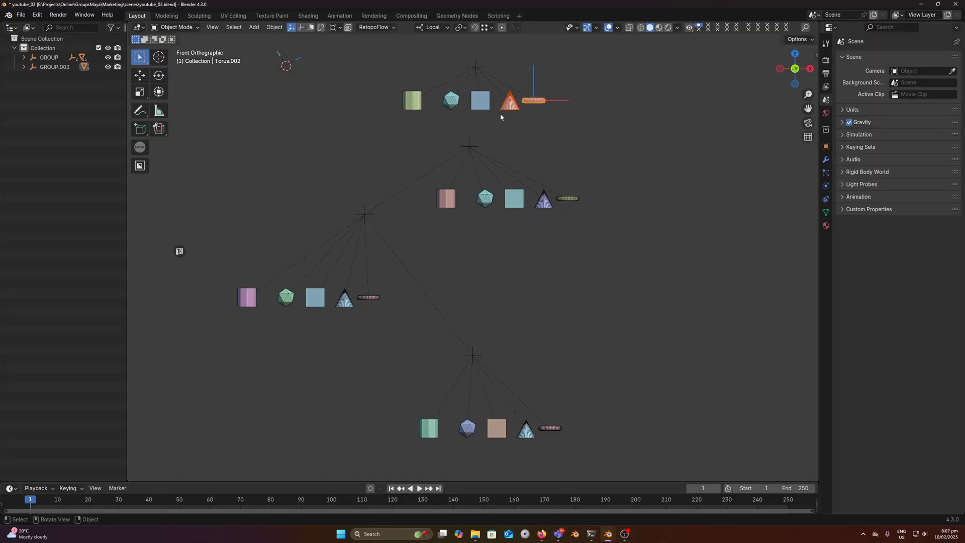
click(469, 146)
key(ctrl+g)
click(549, 149)
Move the regrouped cone and torus about 9 m in X and -10.5 m in Z to the end of the second row
click(533, 100)
shift+click(509, 103)
key(g)
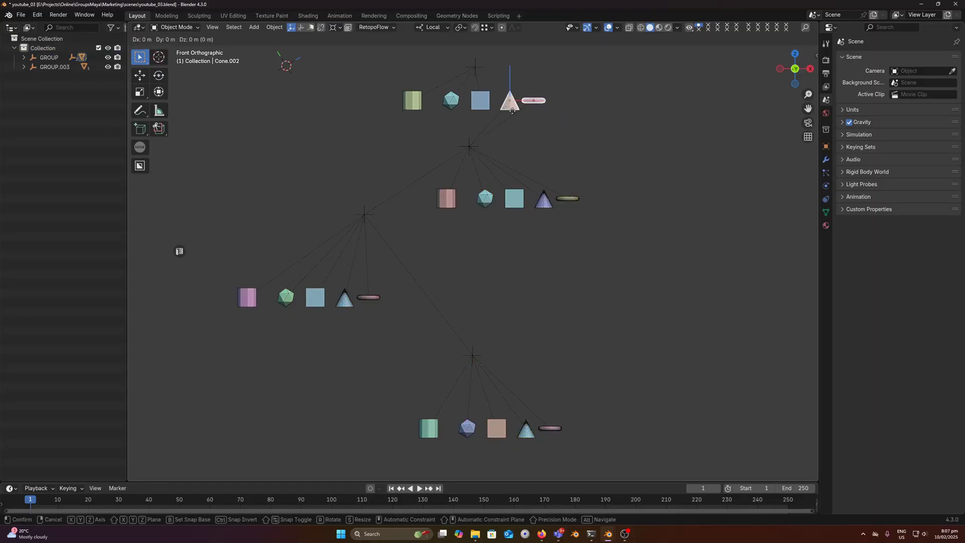
click(591, 203)
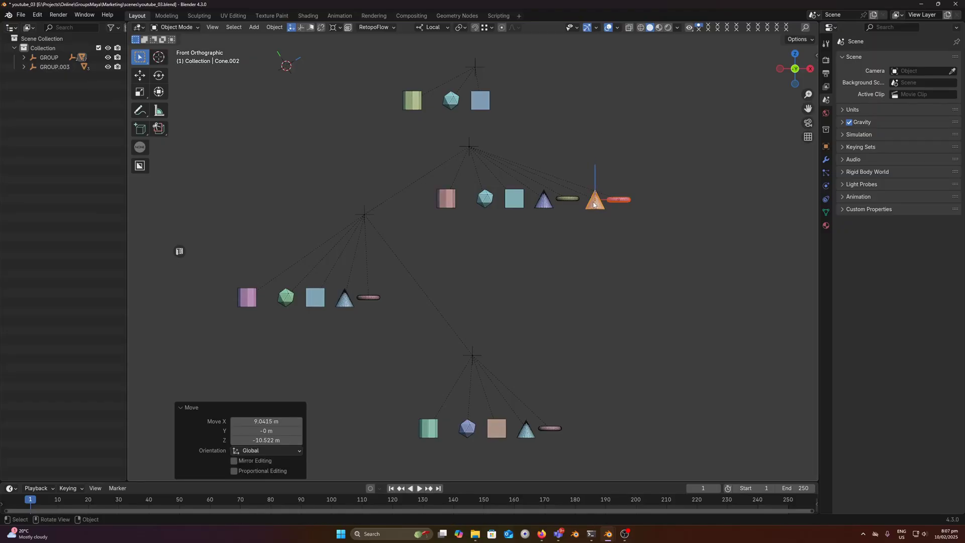
Add the moved cone and torus to the third row's group, using that row's cube as the active object
key(shift)
shift+click(471, 149)
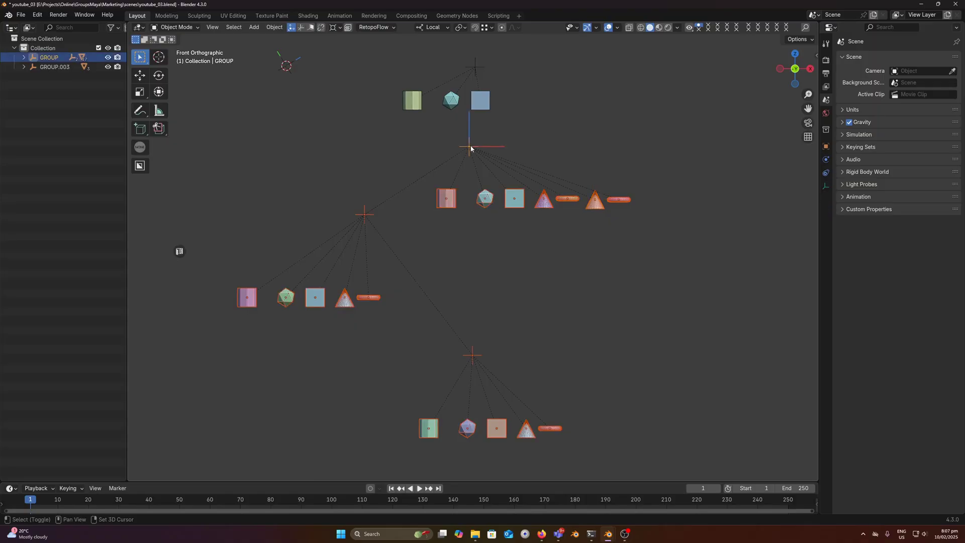
click(595, 198)
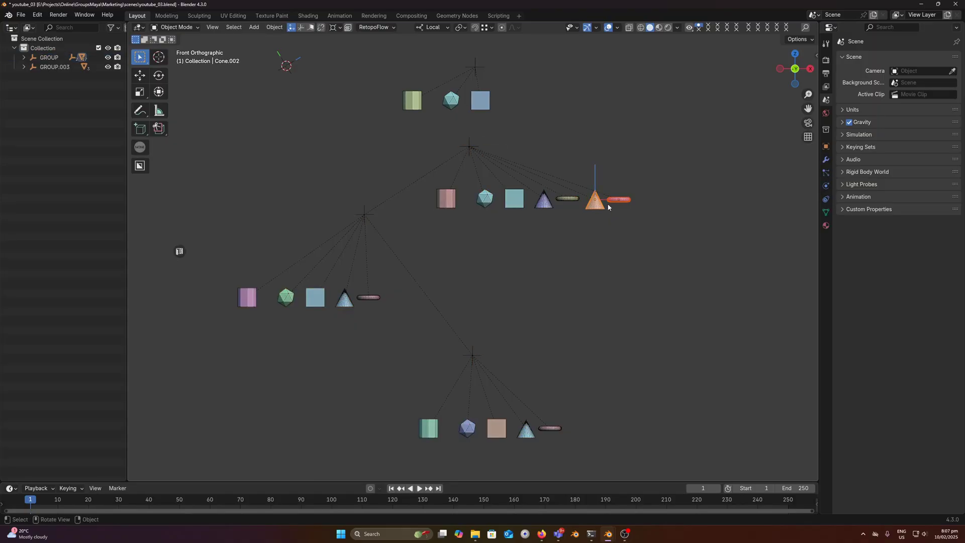
key(shift)
shift+click(323, 295)
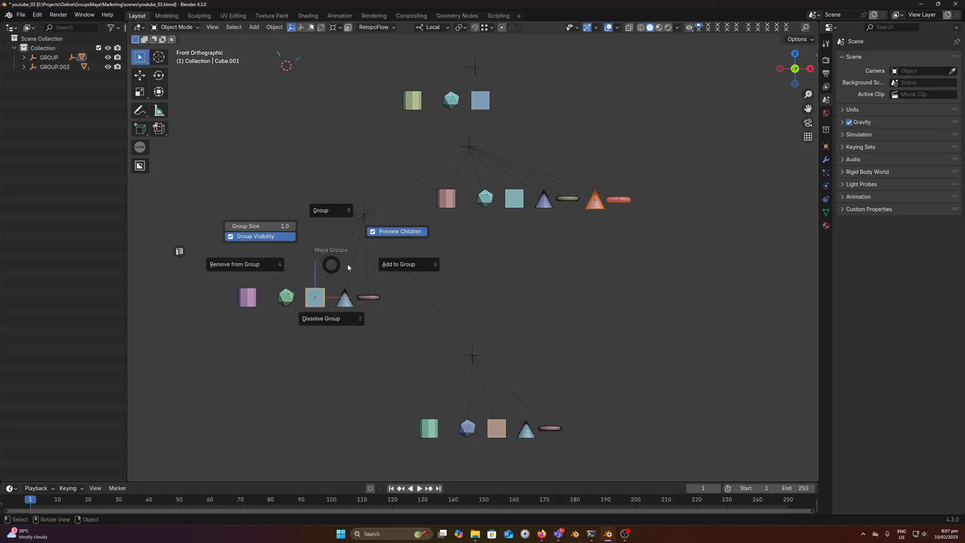
click(407, 263)
Move the cone and torus about -42 m in X and -10 m in Z, next to the third row's cylinder
click(596, 200)
key(g)
right_click(614, 200)
shift+click(597, 201)
key(g)
click(206, 289)
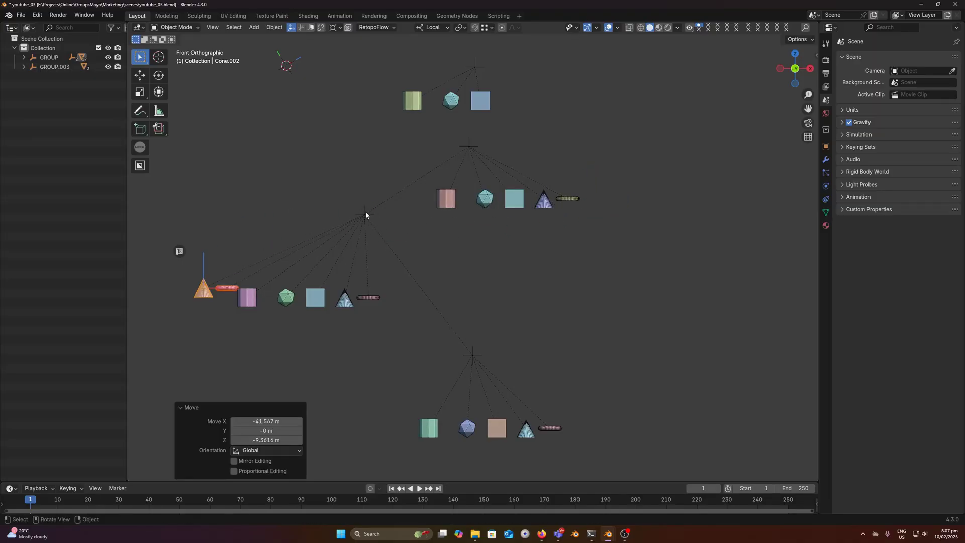
key(g)
click(359, 223)
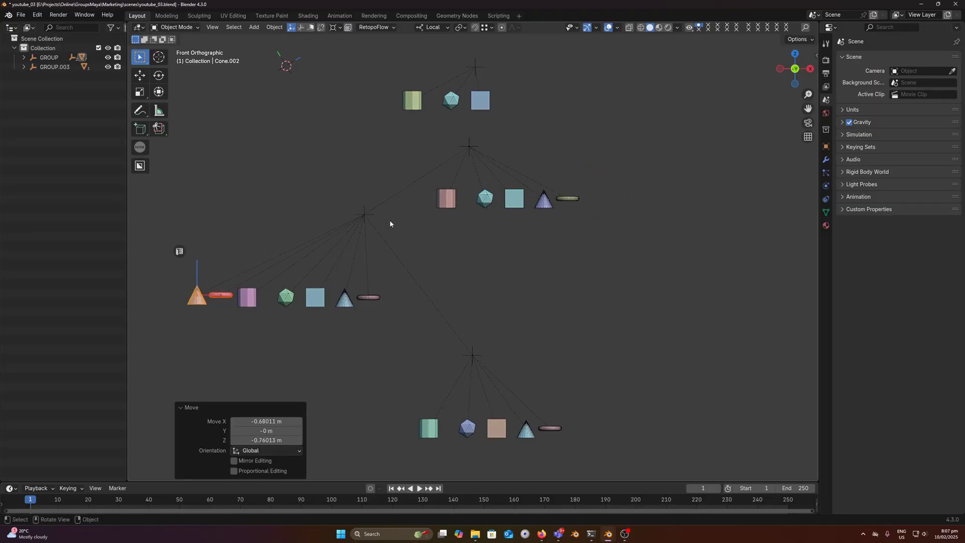
Add the top row's group, with its children preserved, to the bottom row's group with Maya Groups, and move the selection
click(479, 65)
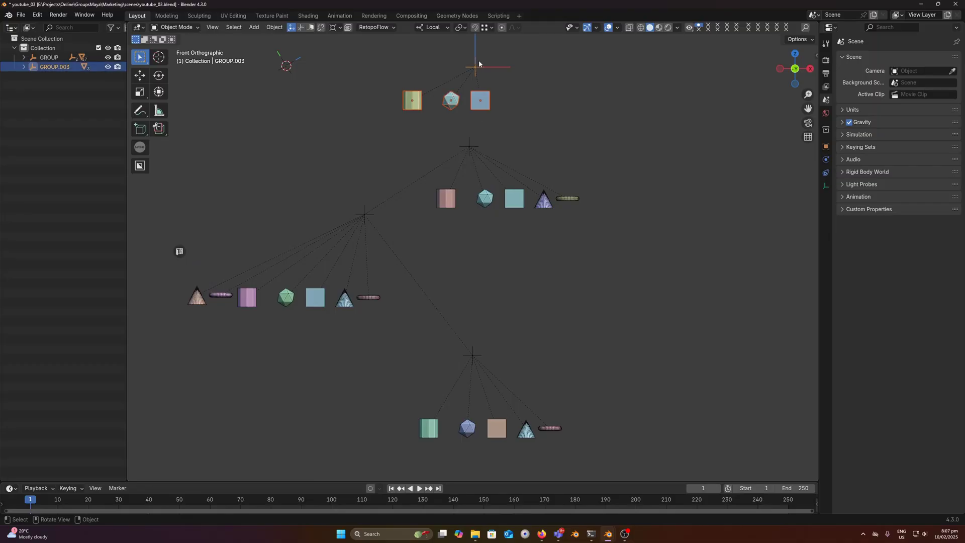
click(475, 352)
key(ctrl+g)
click(593, 301)
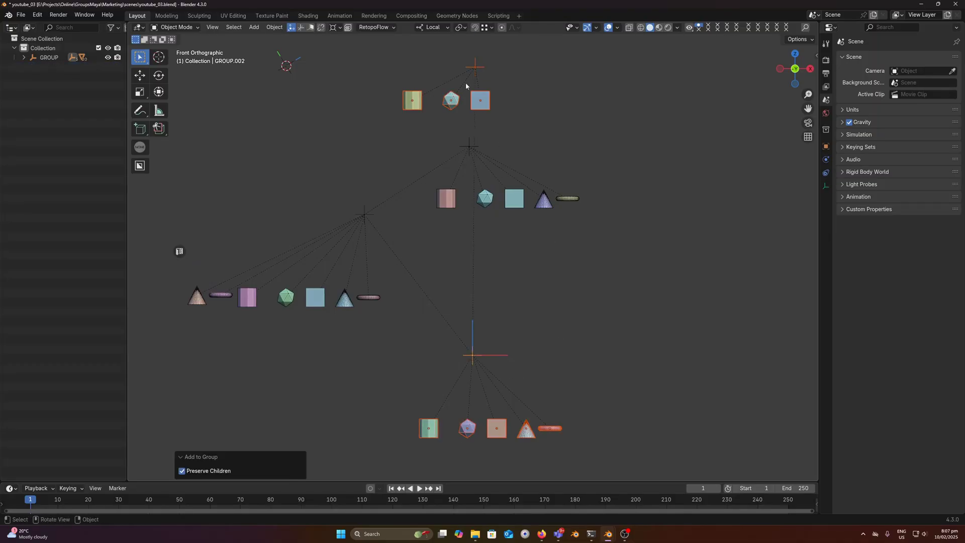
key(g)
click(672, 426)
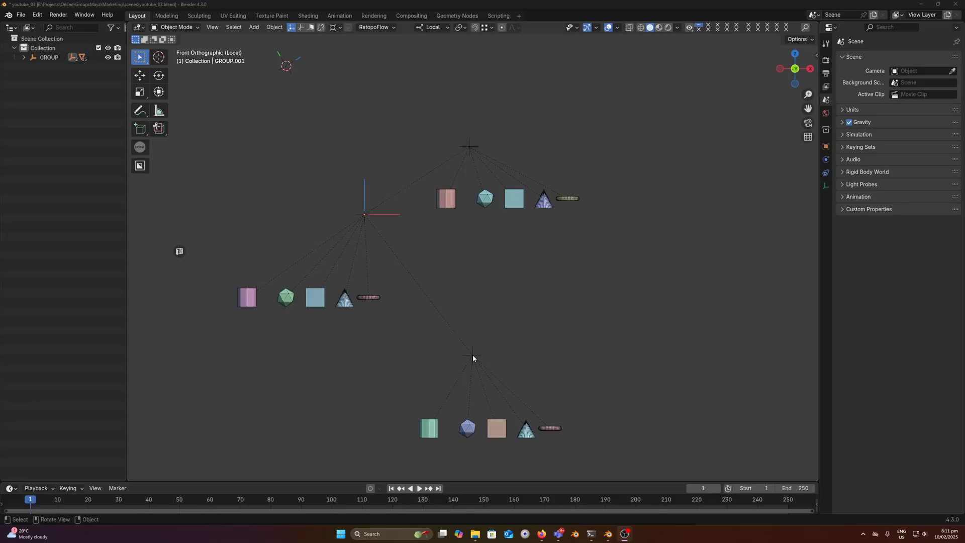
Remove the bottom row's group from its parent group, try moving it on its own, and undo the removal
click(469, 356)
key(ctrl+g)
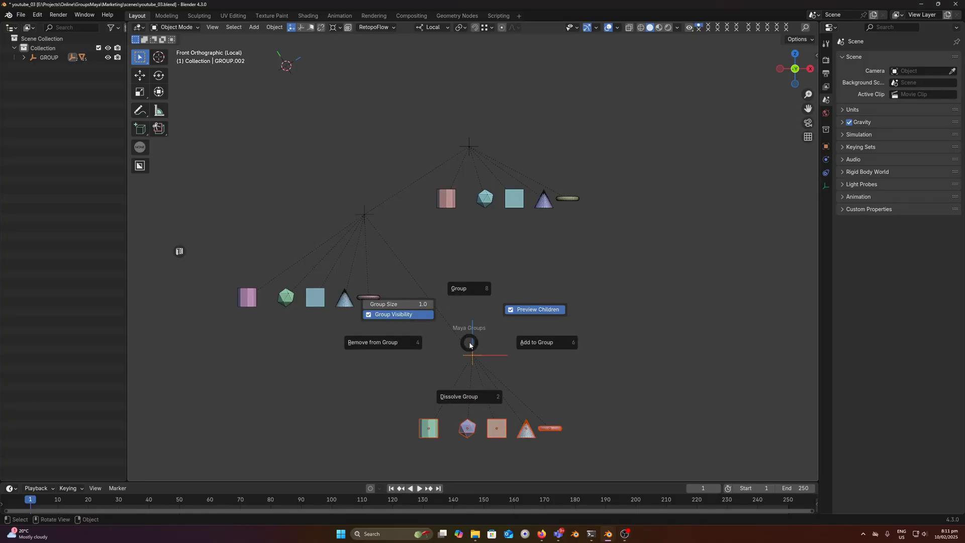
click(376, 341)
key(g)
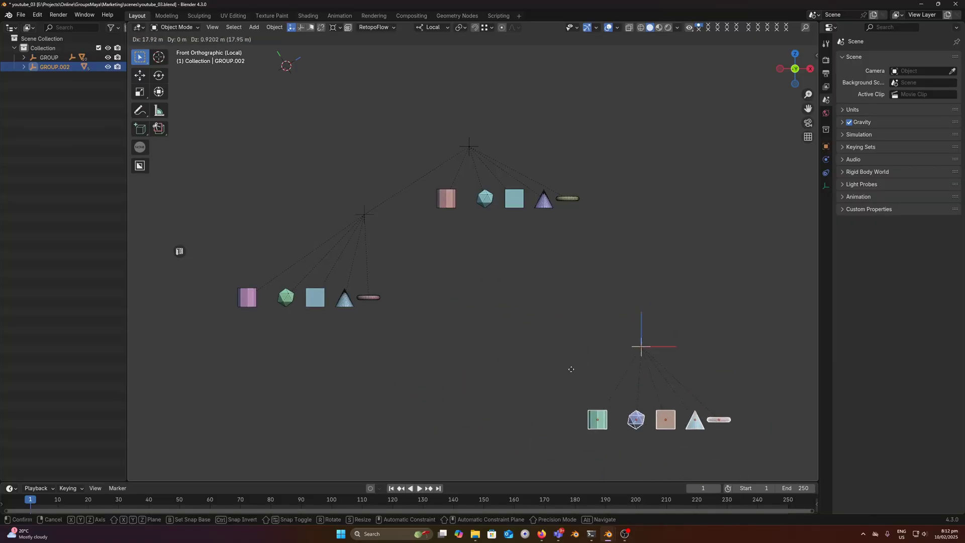
right_click(548, 370)
key(ctrl+z)
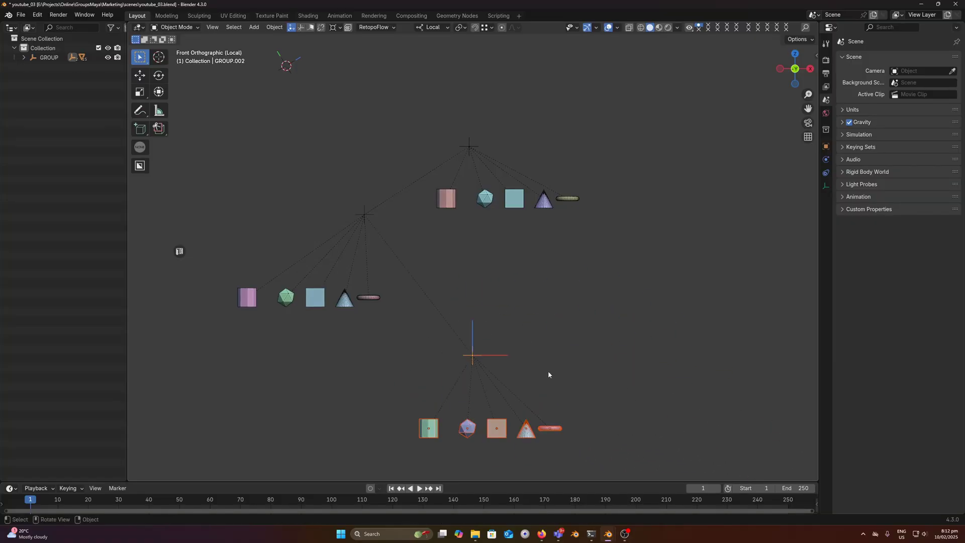
Remove the left row's group with its nested bottom group from the top group, try moving it, and undo the removal
click(367, 216)
key(ctrl+g)
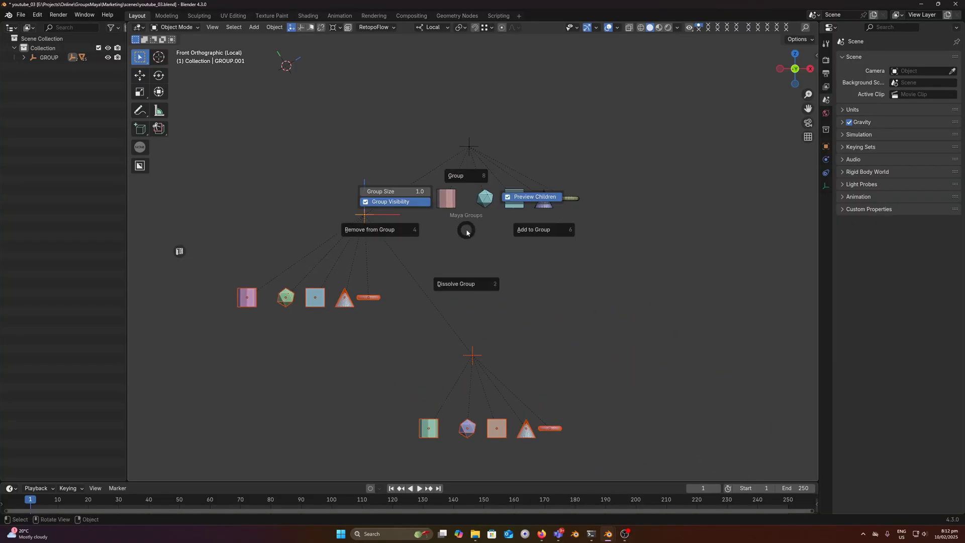
click(381, 229)
key(g)
right_click(517, 299)
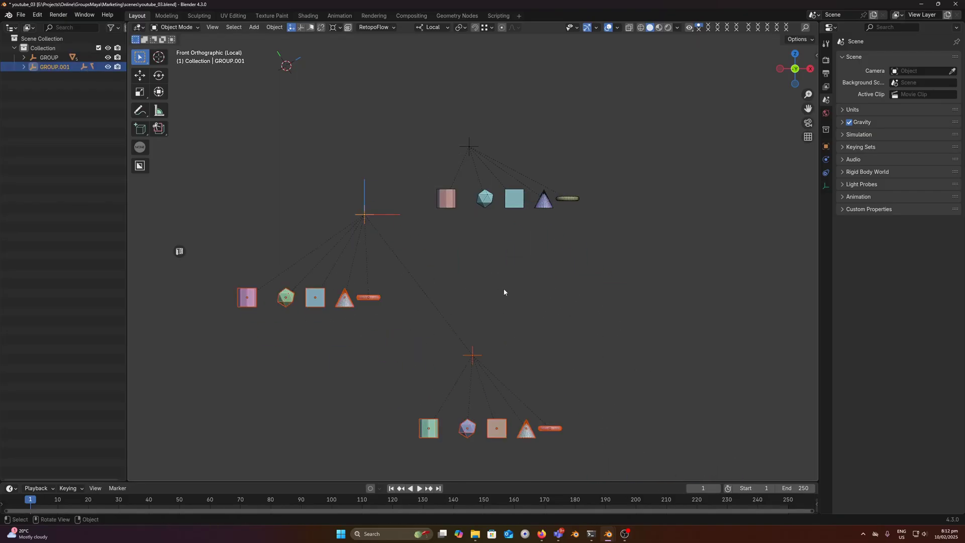
key(ctrl+z)
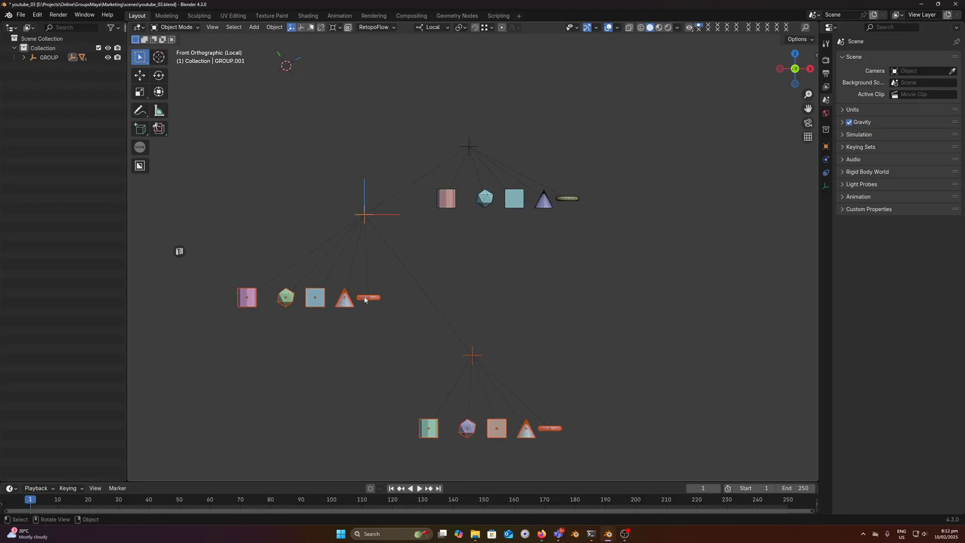
Remove the left row's torus, cone and cube from their group, move them about -2.4 m in X and -8.2 m in Z, and undo both
click(366, 299)
shift+click(346, 299)
shift+click(317, 300)
key(ctrl+g)
click(315, 283)
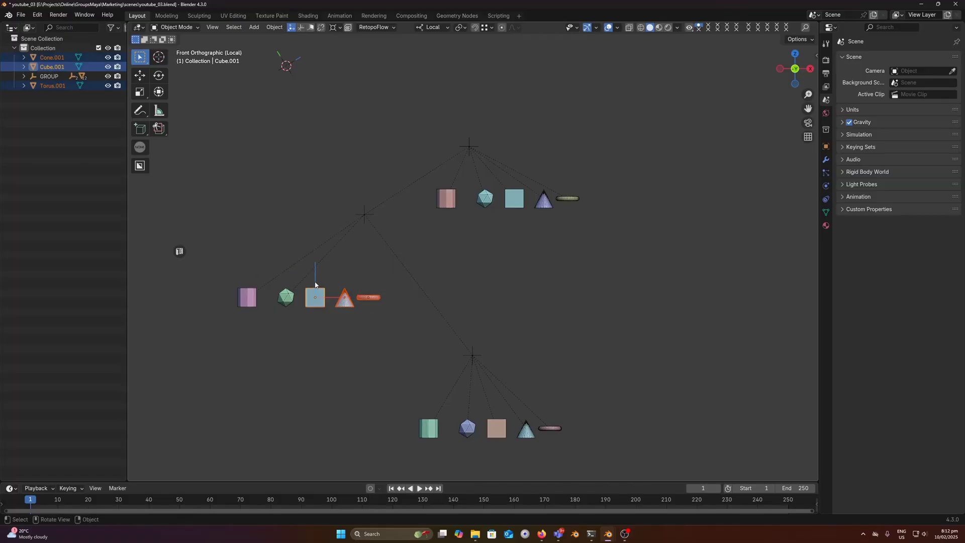
key(g)
click(292, 361)
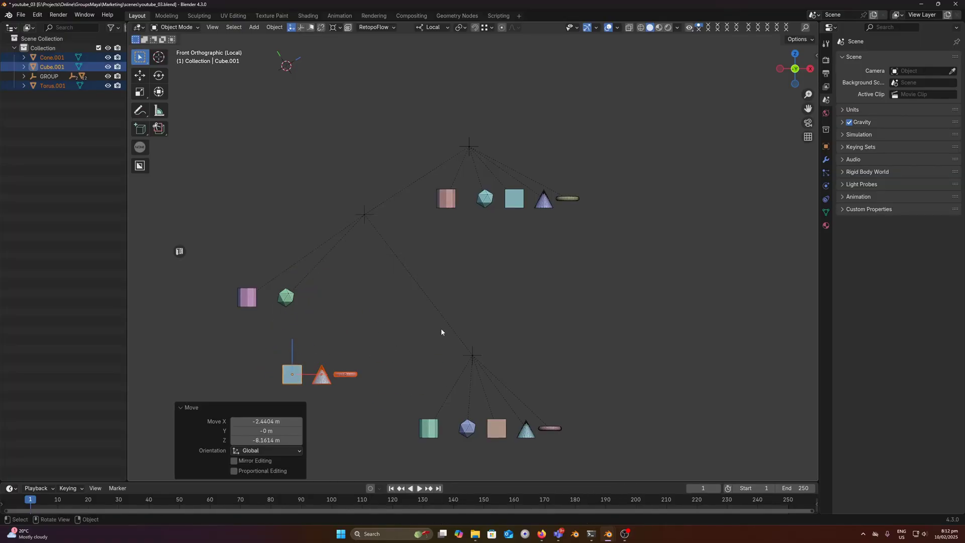
key(ctrl+z)
key(ctrl+z)
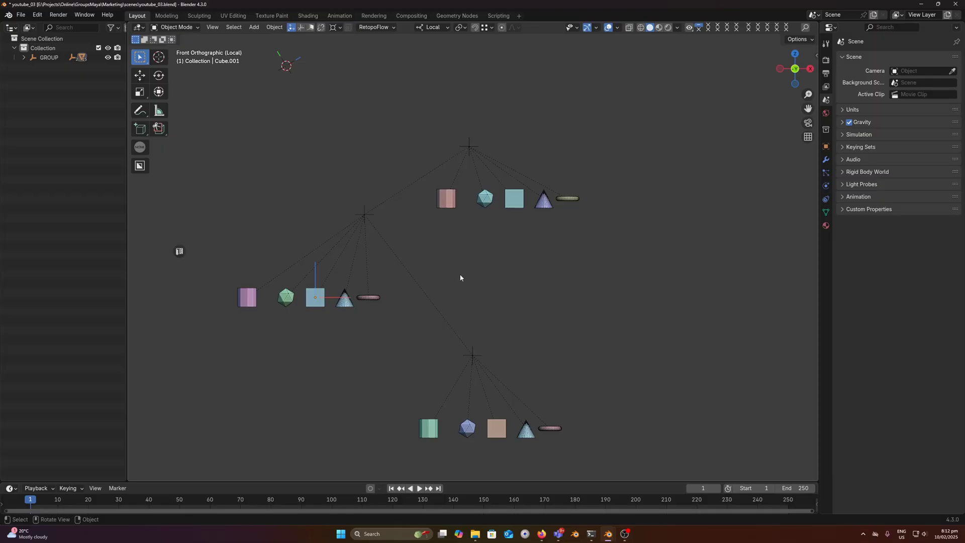
Dissolve the left row's group with Dissolve Children enabled, and undo the dissolve
click(367, 215)
key(ctrl+g)
click(363, 269)
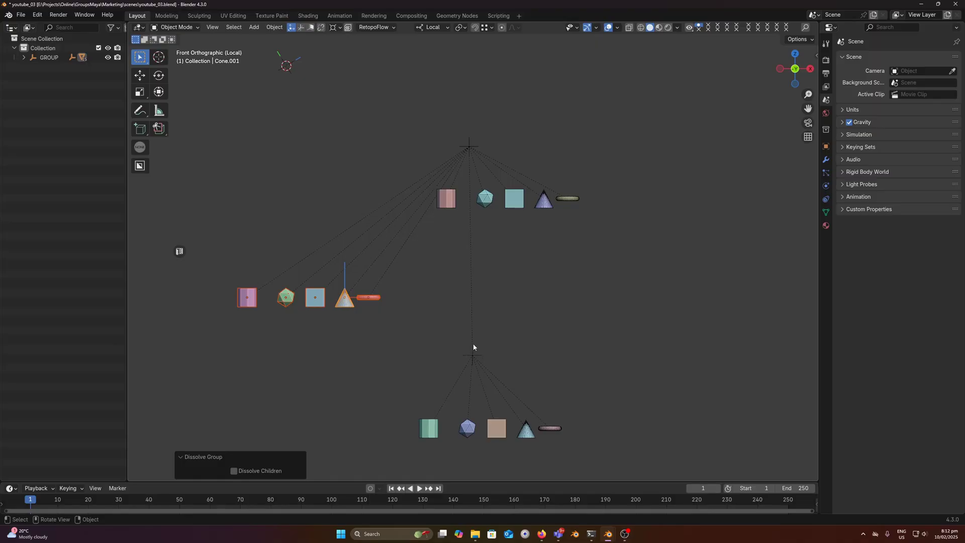
click(234, 471)
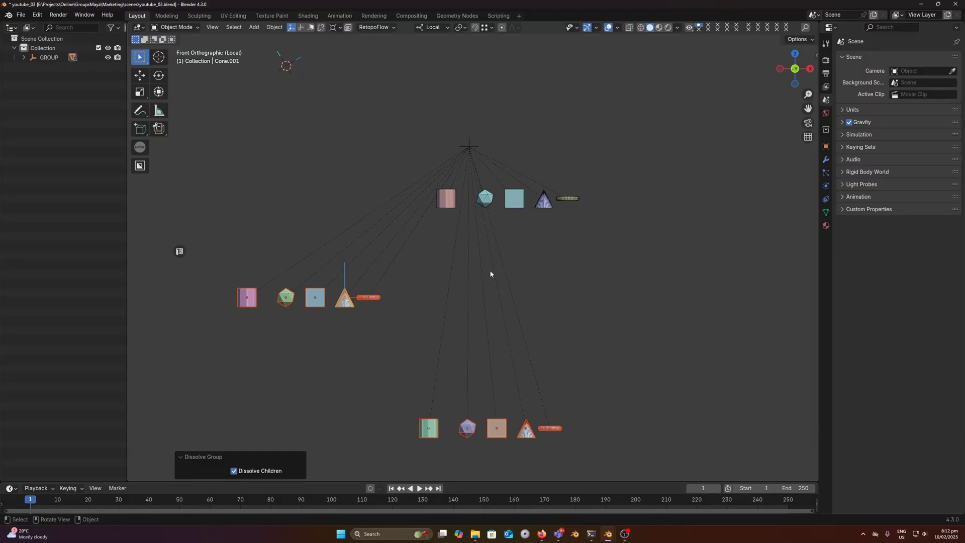
key(ctrl+z)
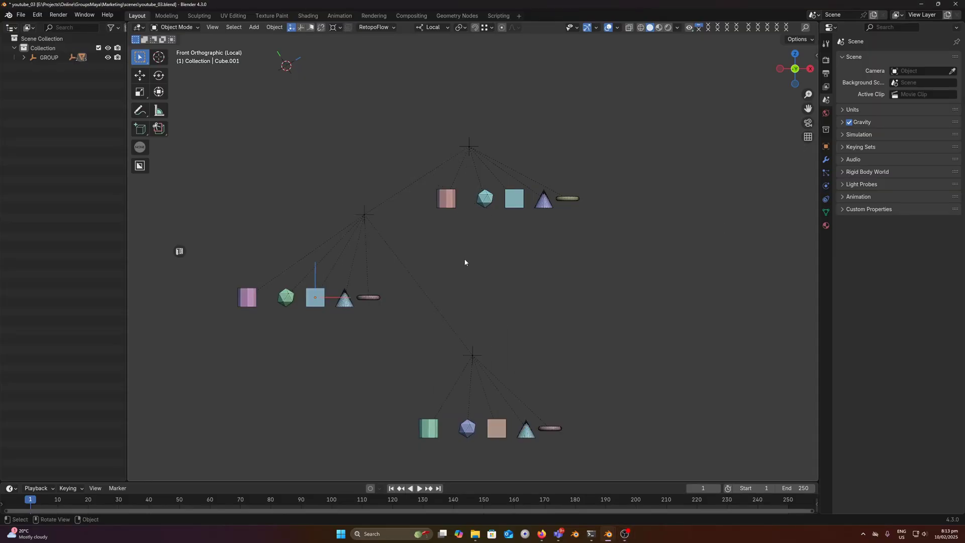
Examine how Preview Children selects the contents of the bottom, left and top groups as each group is added to the selection
key(shift+g)
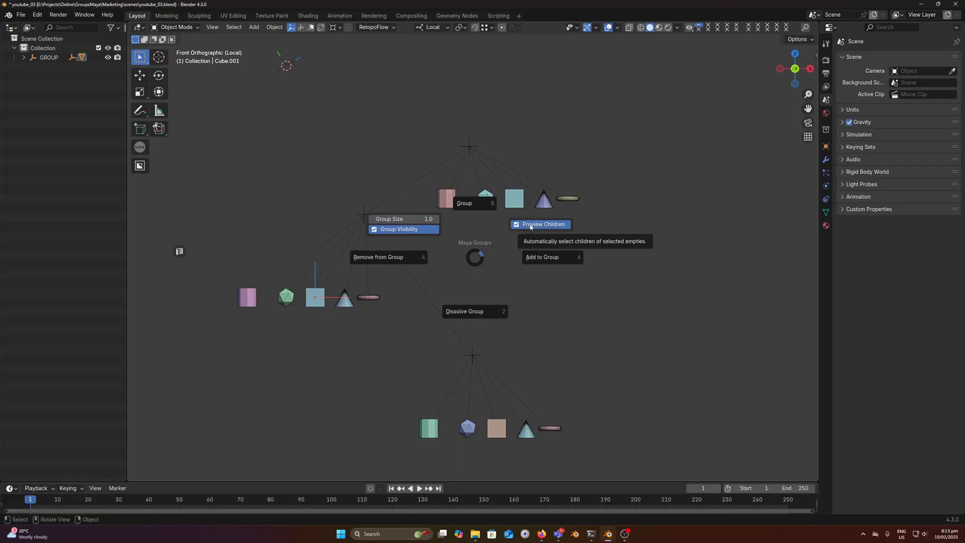
click(530, 225)
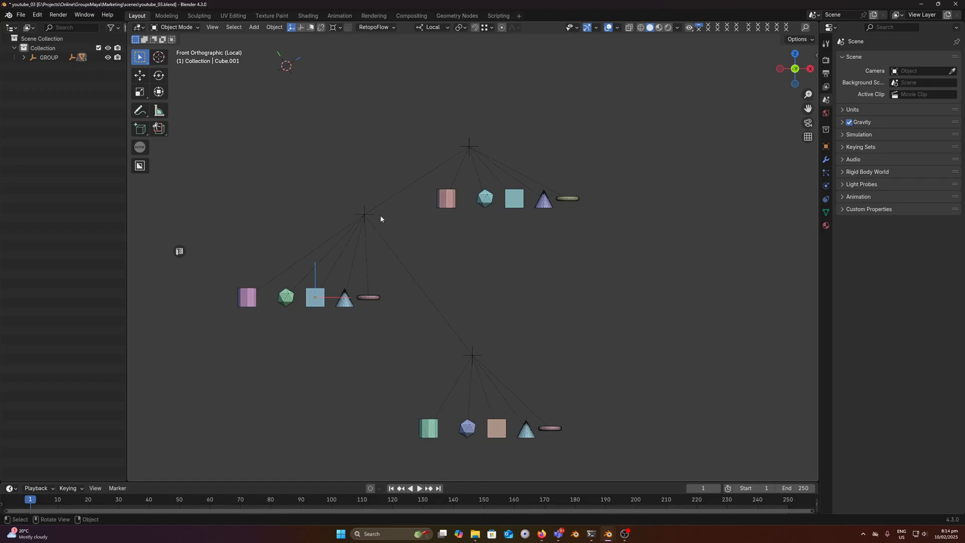
click(469, 357)
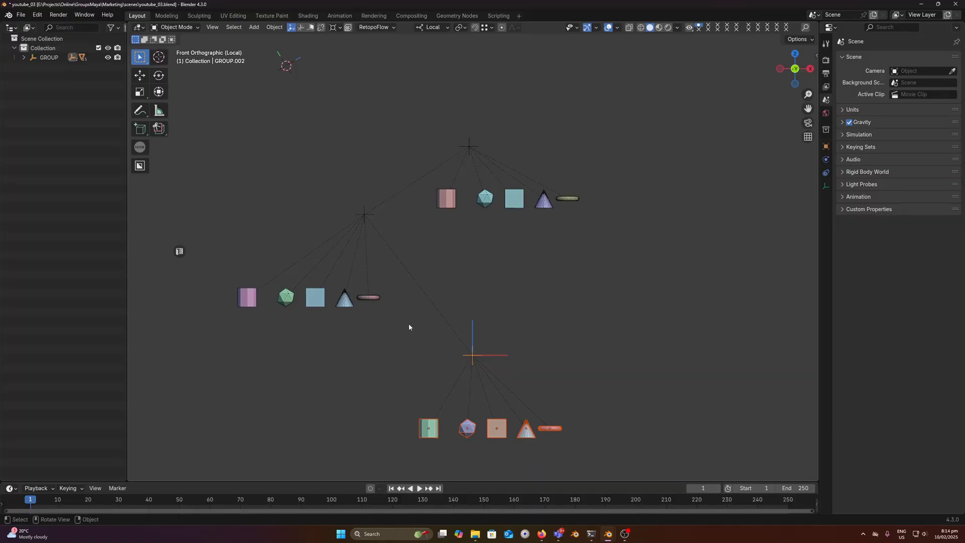
shift+click(363, 215)
shift+click(468, 149)
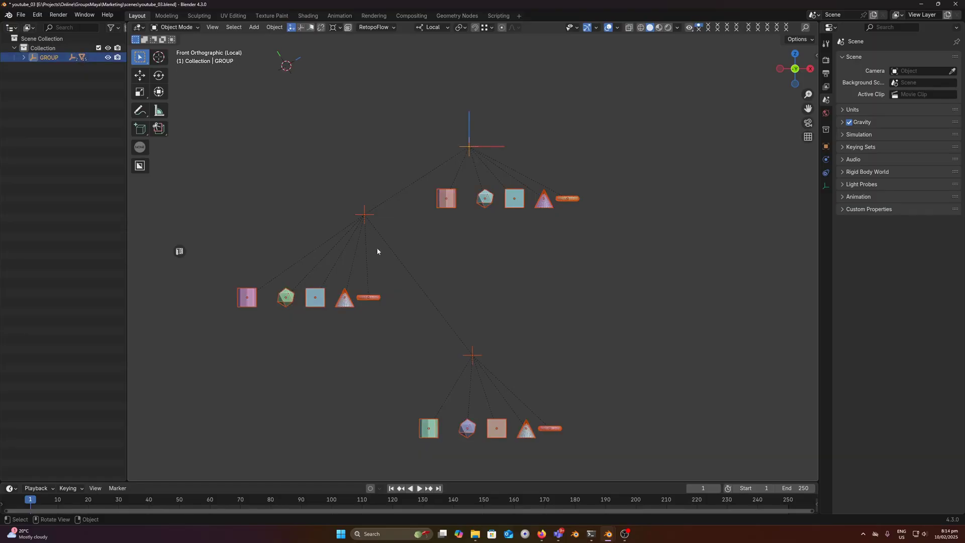
Turn off Preview Children in Maya Groups and select the top, left and bottom group empties in turn
click(472, 280)
key(ctrl+g)
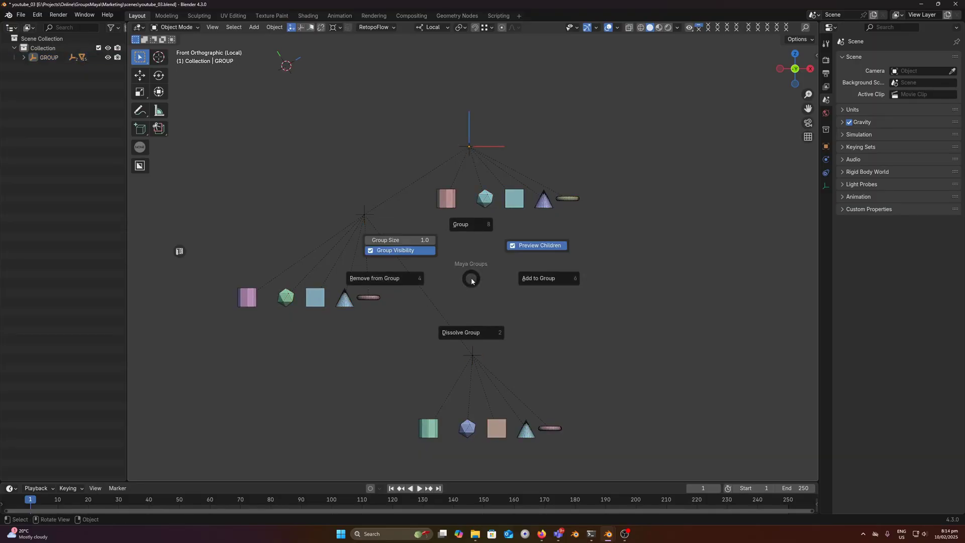
click(530, 246)
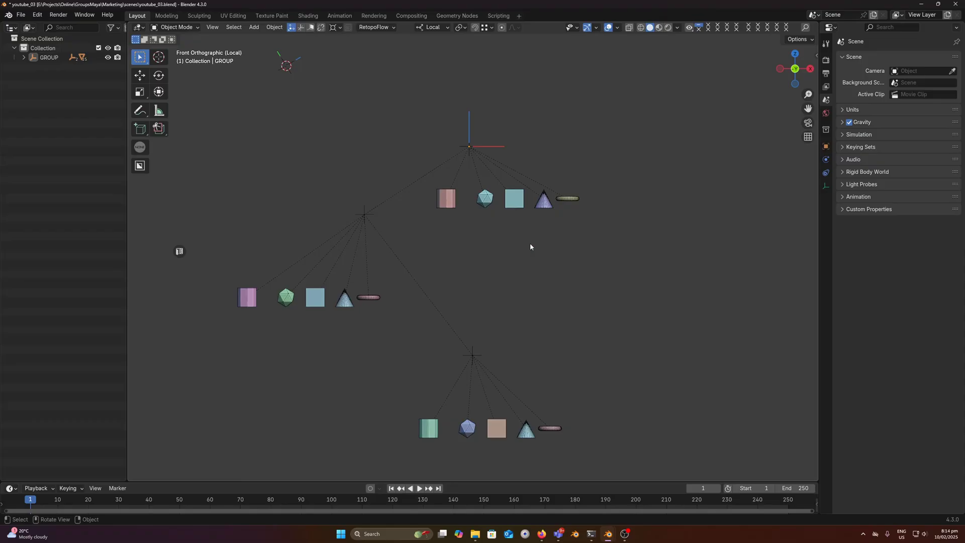
click(474, 154)
click(368, 218)
click(475, 355)
Select the bottom row's five objects without their group empty and move them about -10 m in X and 1.16 m in Z
shift+middle_drag(494, 379, 495, 293)
drag(566, 326, 367, 392)
key(g)
click(287, 381)
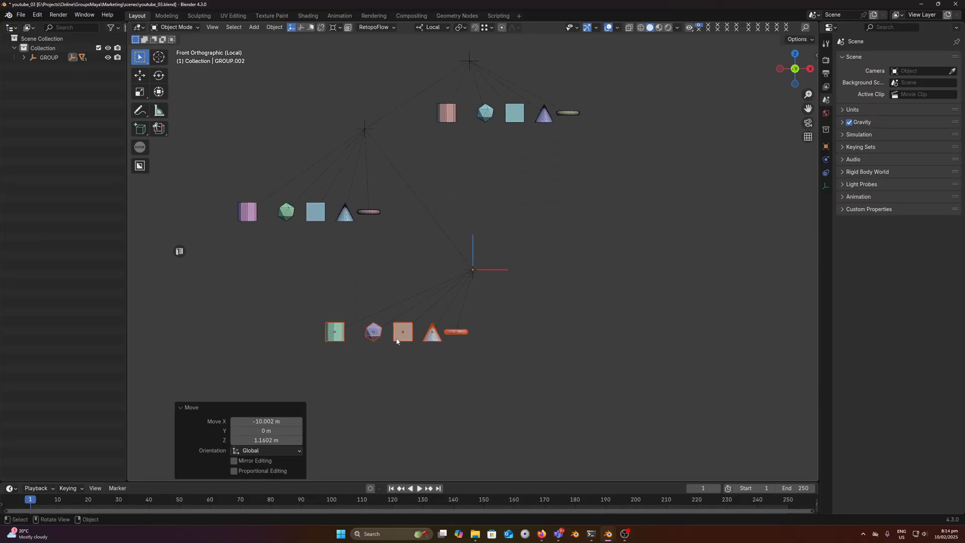
Select the bottom row's group empty and turn Preview Children back on
scroll(455, 330, up, 3)
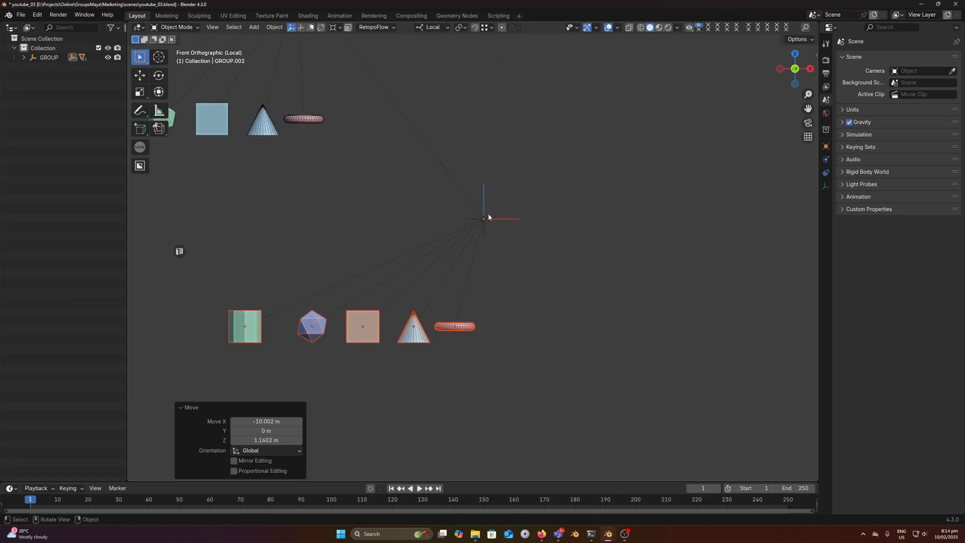
click(489, 218)
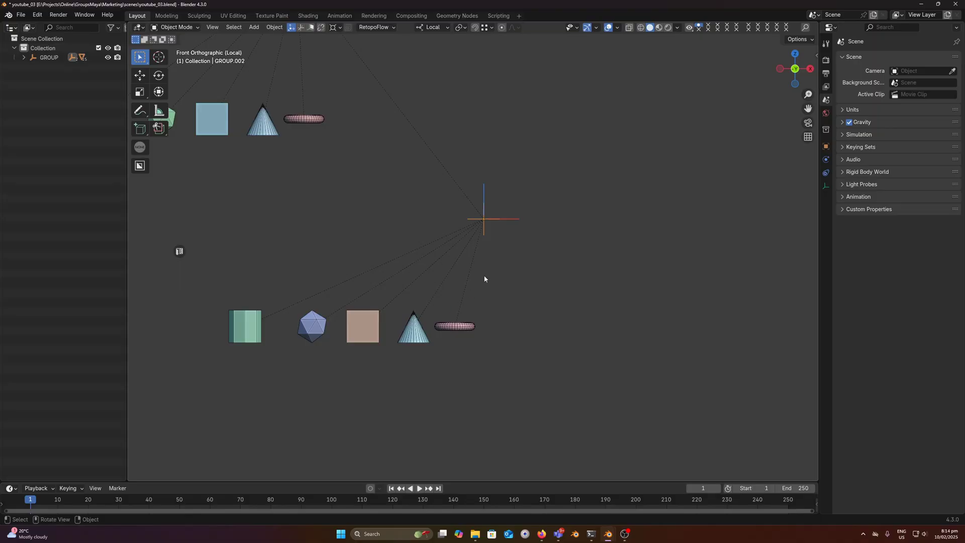
key(ctrl+g)
click(537, 247)
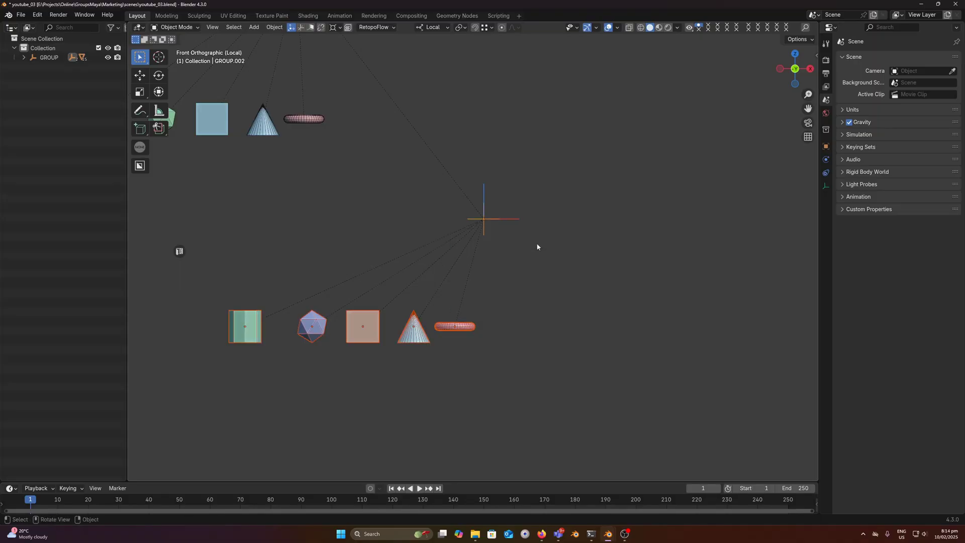
Try to mirror the bottom row's torus about its group empty with Preview Children on, and undo the attempt
click(532, 290)
click(462, 330)
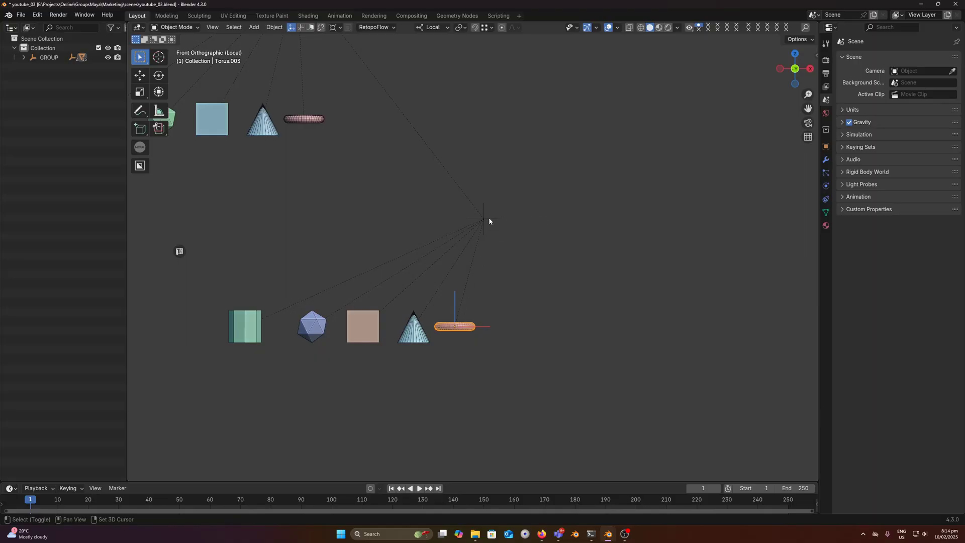
shift+click(489, 218)
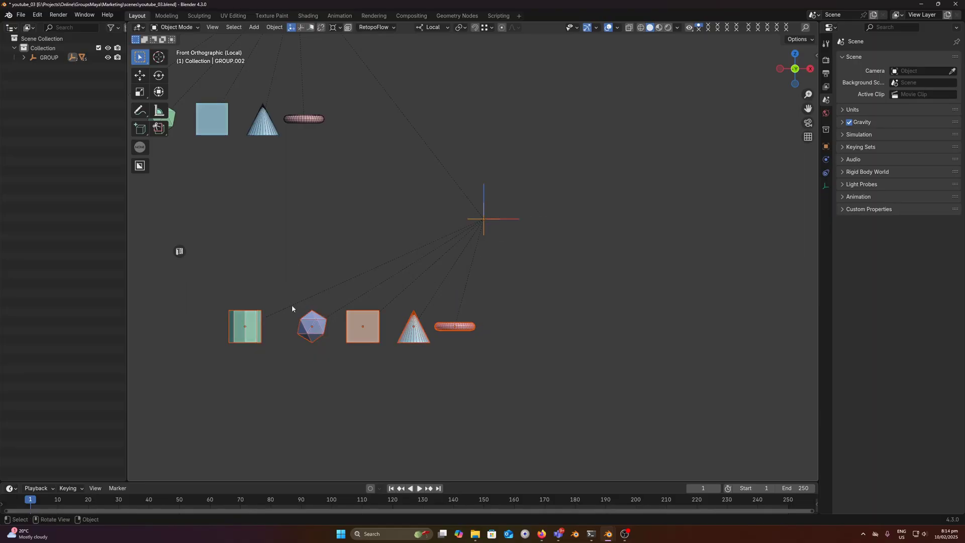
key(alt+shift+x)
key(ctrl+z)
Turn off Preview Children and mirror the bottom row's torus in X about its group empty
click(455, 327)
key(ctrl+g)
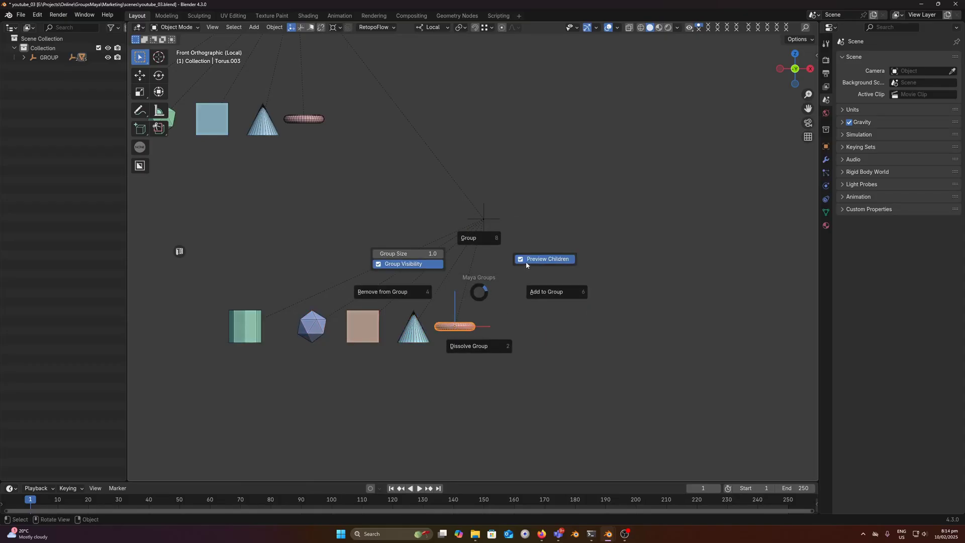
click(527, 259)
shift+click(486, 222)
key(alt+shift+x)
click(560, 285)
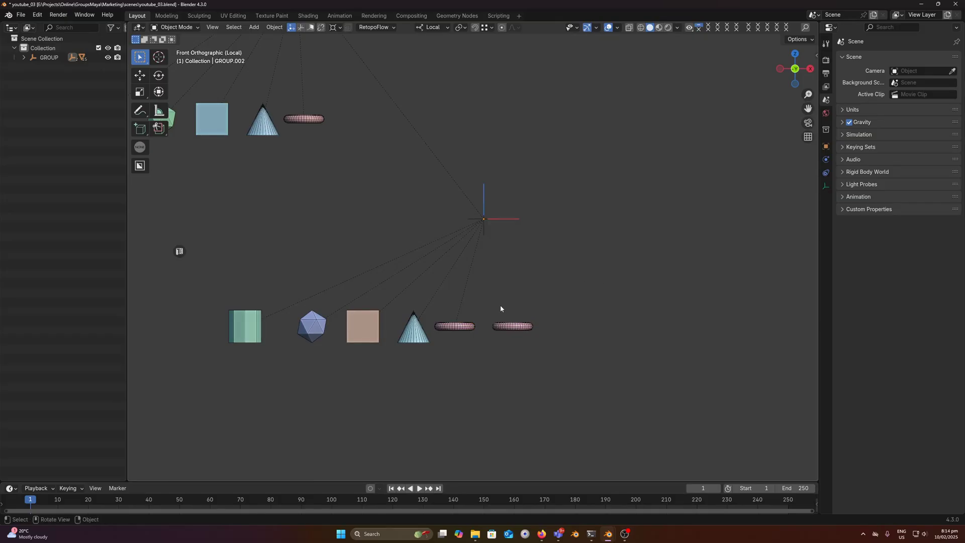
Turn Preview Children back on and select the bottom row's group together with its children
middle_drag(499, 284, 485, 267)
middle_drag(484, 222, 505, 250)
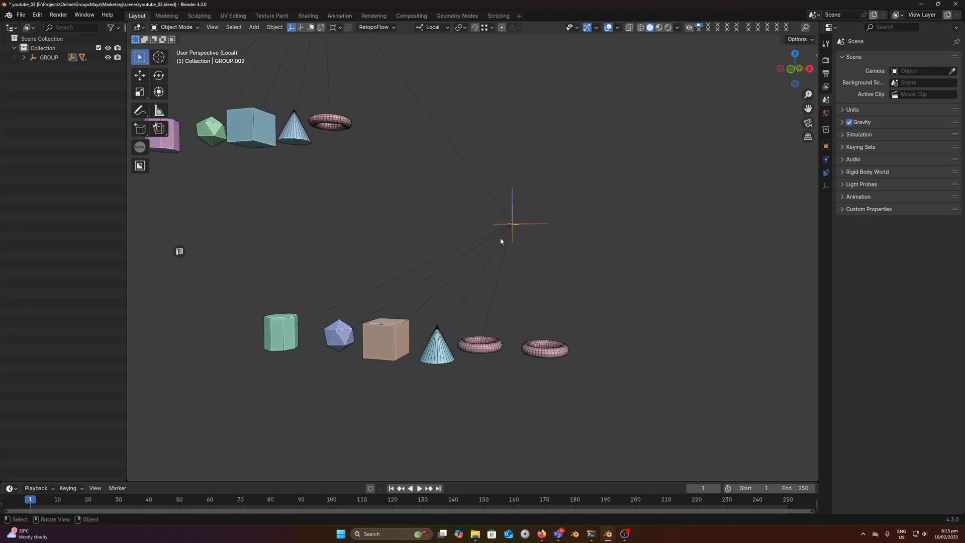
key(ctrl+shift+g)
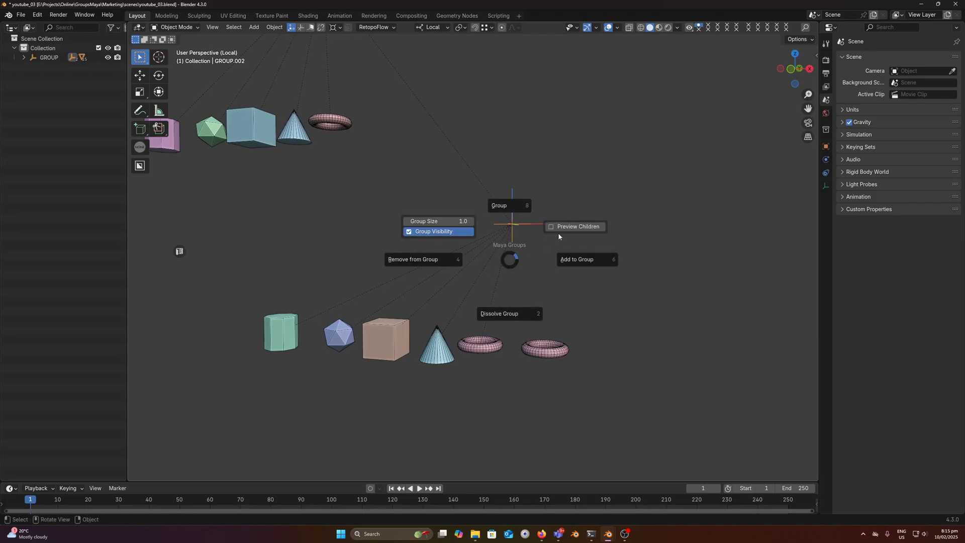
click(567, 227)
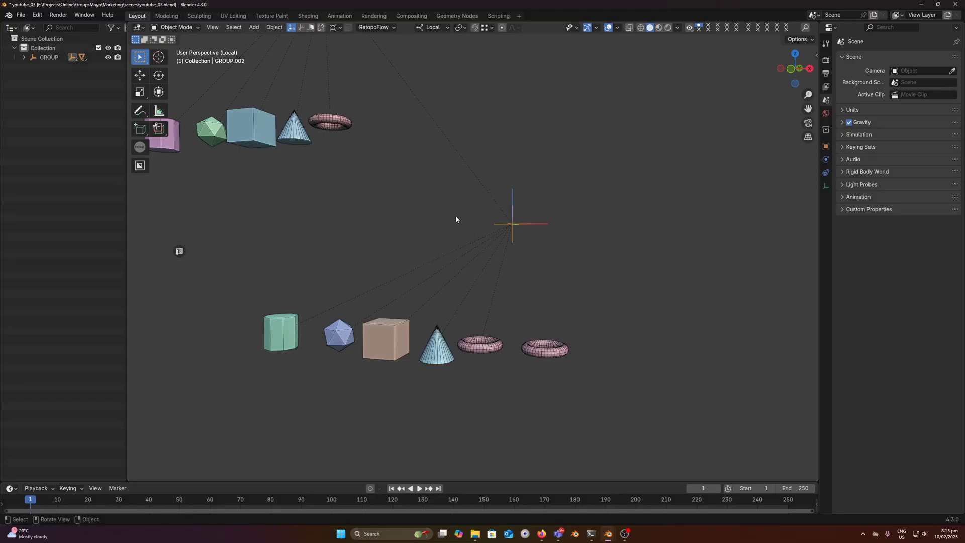
mouse_move(470, 251)
middle_down()
mouse_move(495, 253)
mouse_move(469, 254)
middle_up()
key(ctrl+shift+g)
click(516, 223)
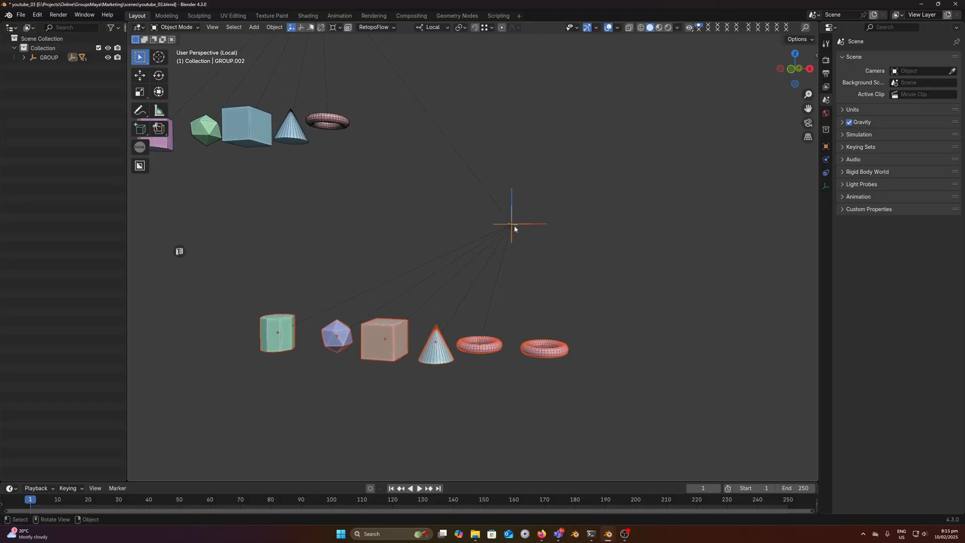
key(i)
key(Escape)
key(d)
mouse_move(388, 296)
mouse_down()
mouse_move(613, 300)
mouse_move(442, 232)
mouse_up()
mouse_move(459, 244)
right_down()
mouse_move(444, 378)
mouse_move(622, 365)
mouse_move(618, 239)
right_up()
middle_drag(514, 261, 521, 260)
scroll(507, 263, down, 2)
scroll(520, 258, down, 1)
Clear the selection and turn off Group Visibility to hide the group empties
click(499, 228)
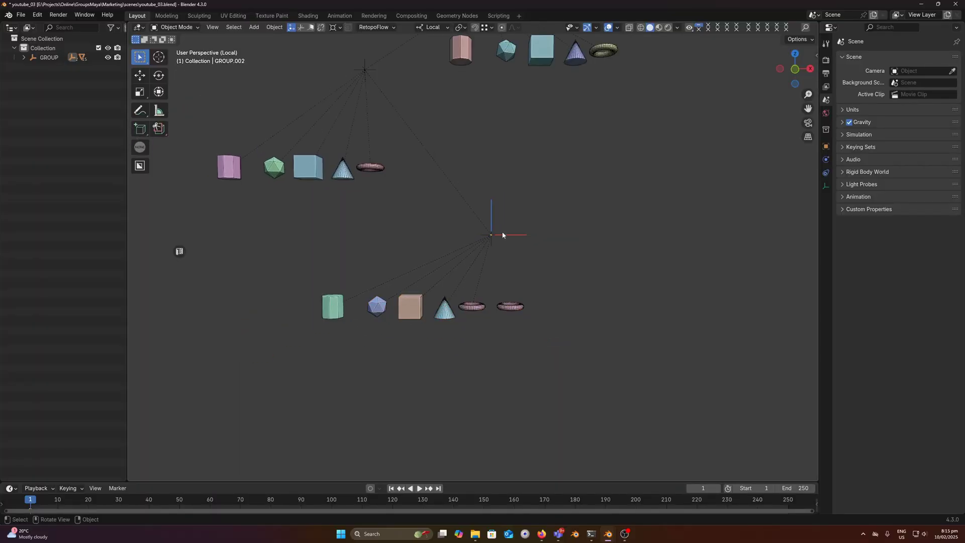
scroll(499, 228, up, 1)
shift+middle_drag(499, 229, 504, 347)
scroll(509, 265, down, 4)
scroll(511, 269, up, 2)
shift+middle_drag(508, 265, 505, 242)
key(shift+g)
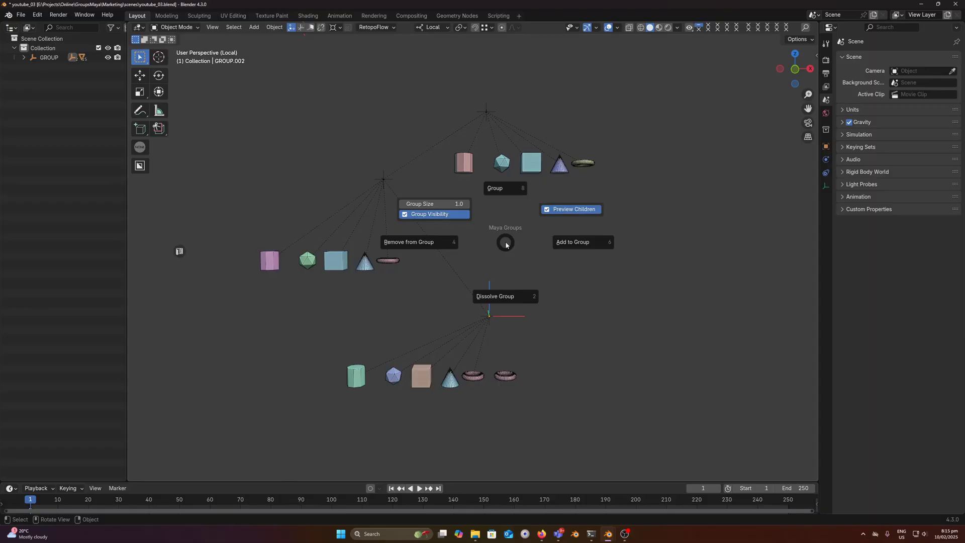
click(431, 215)
middle_drag(470, 255, 500, 269)
scroll(475, 266, up, 1)
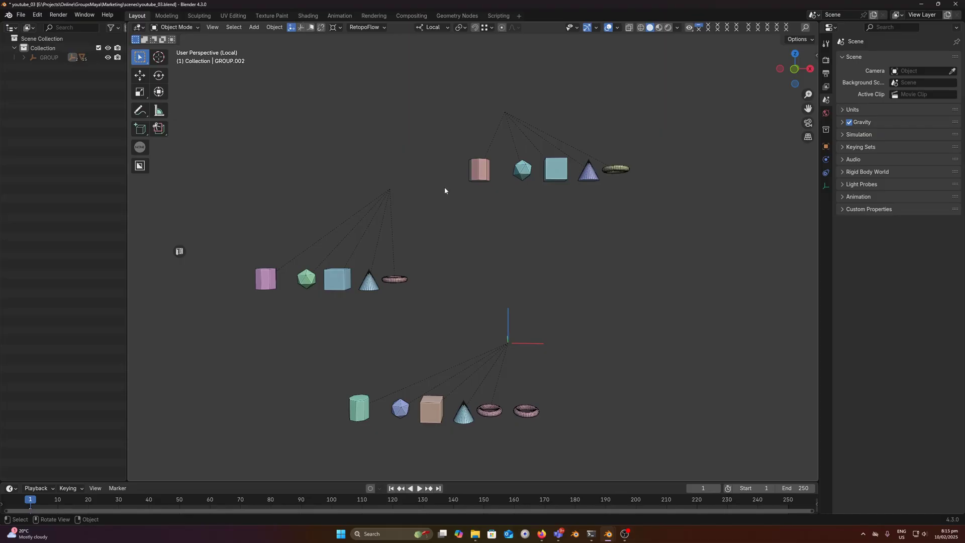
Turn Group Visibility back on to show the group empties
middle_drag(445, 191, 451, 190)
key(ctrl+g)
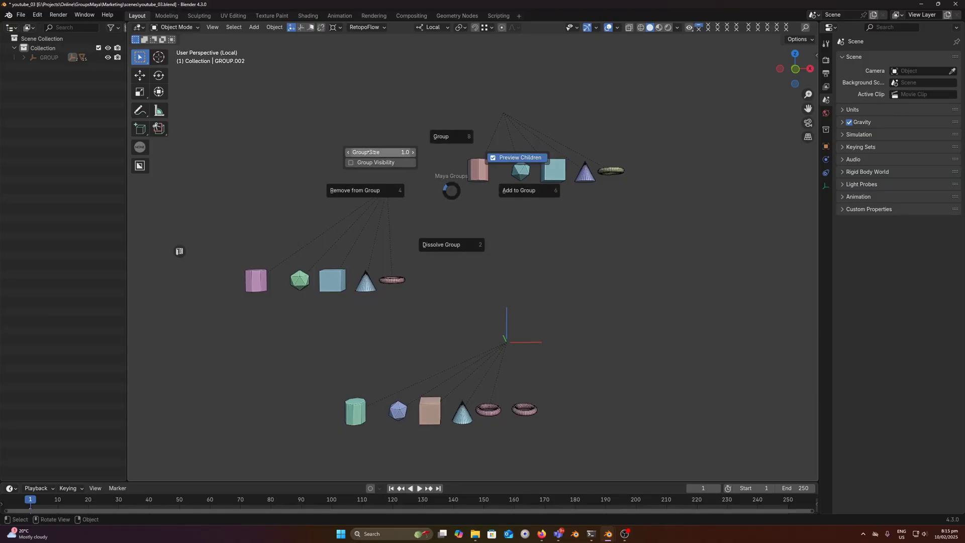
click(379, 168)
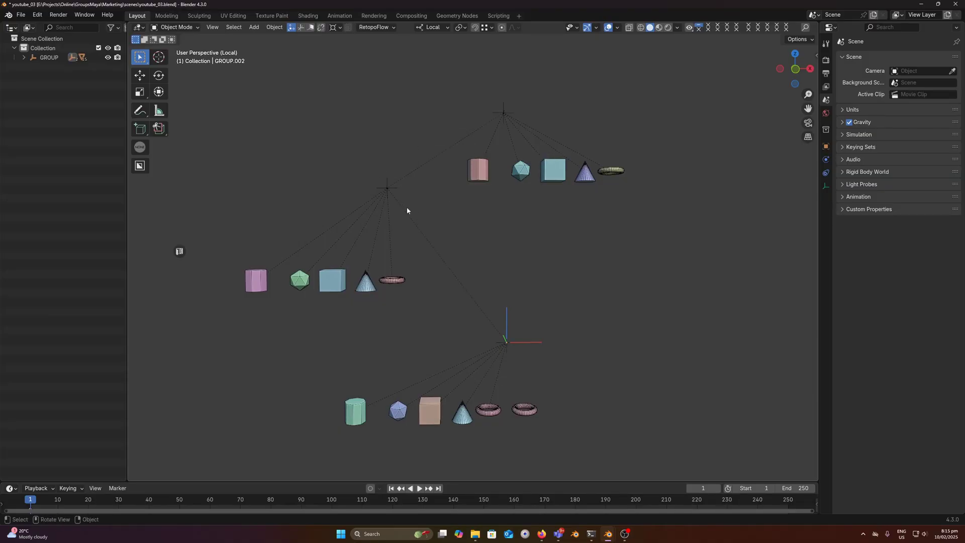
Select the middle row's cylinder, icosphere, cube, cone and torus and put them into a new nested group
click(336, 283)
shift+click(300, 280)
shift+click(258, 281)
shift+middle_drag(352, 275, 593, 263)
scroll(639, 256, up, 1)
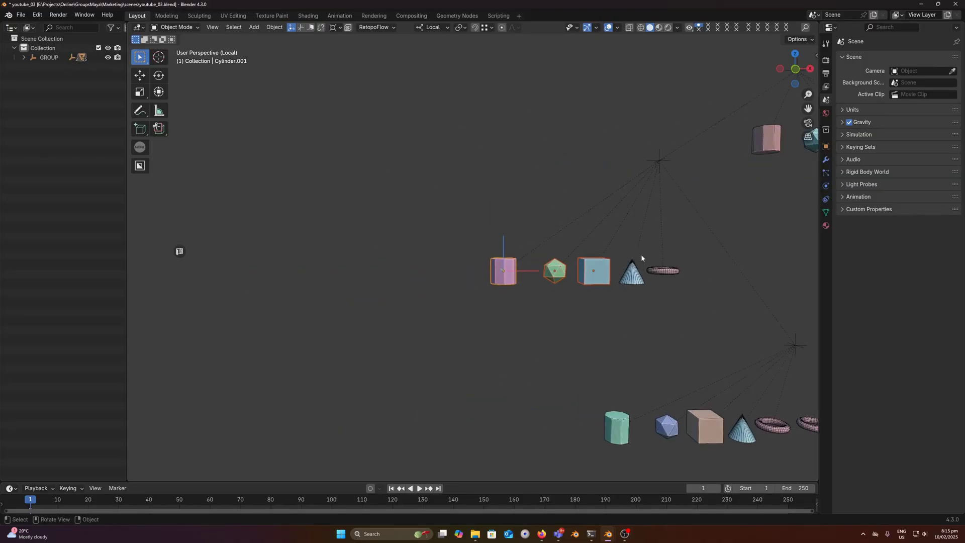
shift+click(633, 274)
shift+click(665, 274)
drag(665, 274, 543, 257)
scroll(523, 253, up, 4)
key(ctrl+g)
scroll(516, 251, down, 1)
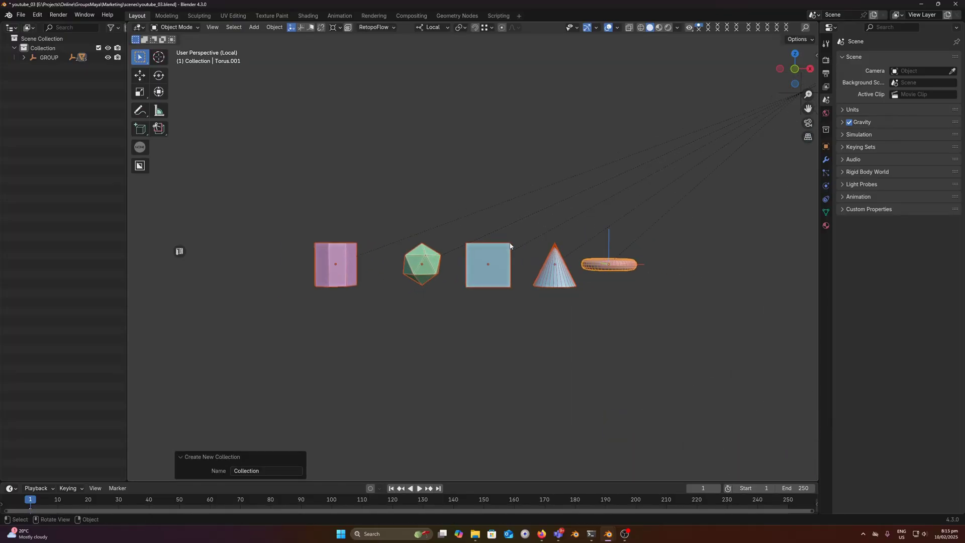
key(ctrl+shift+g)
click(510, 203)
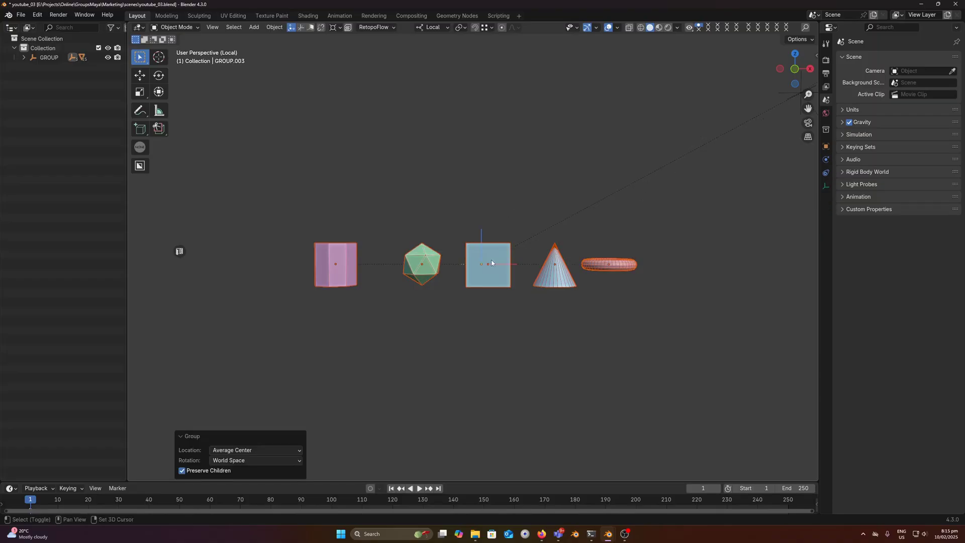
Select the five grouped meshes in wireframe view, move them about 4.17 m down below their group empty, and restore solid shading
key(shift+z)
click(491, 280)
shift+click(439, 279)
shift+click(555, 272)
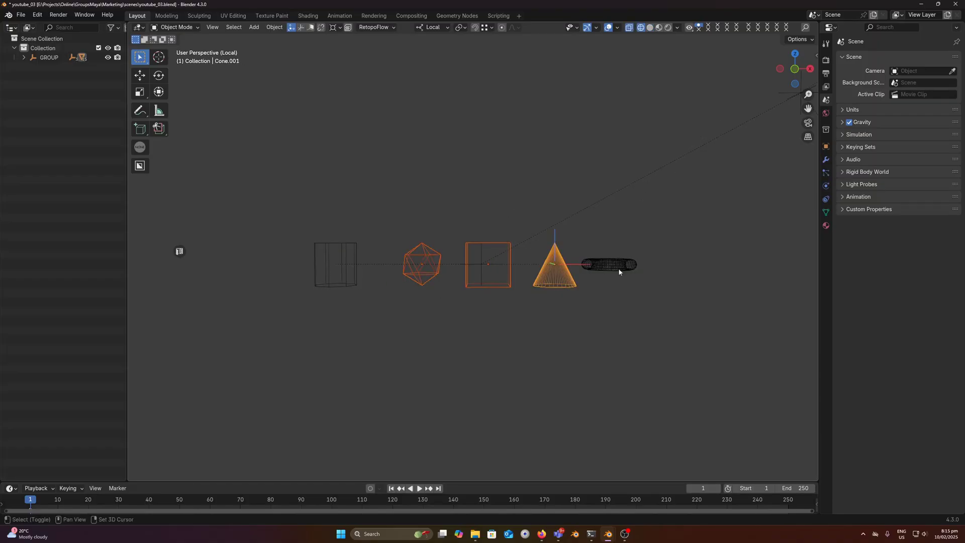
shift+click(619, 267)
shift+click(357, 273)
key(g)
click(426, 362)
shift+middle_drag(518, 300, 470, 220)
scroll(499, 241, up, 1)
scroll(486, 233, down, 1)
key(shift+z)
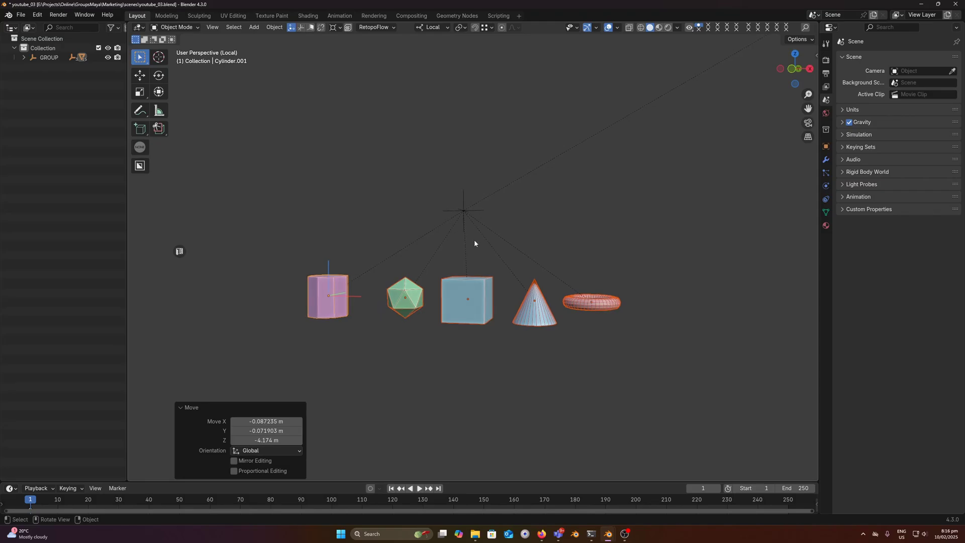
Keep only the middle row's cone and torus selected, set Group Size to 0.2 and group them
scroll(475, 241, down, 1)
click(496, 315)
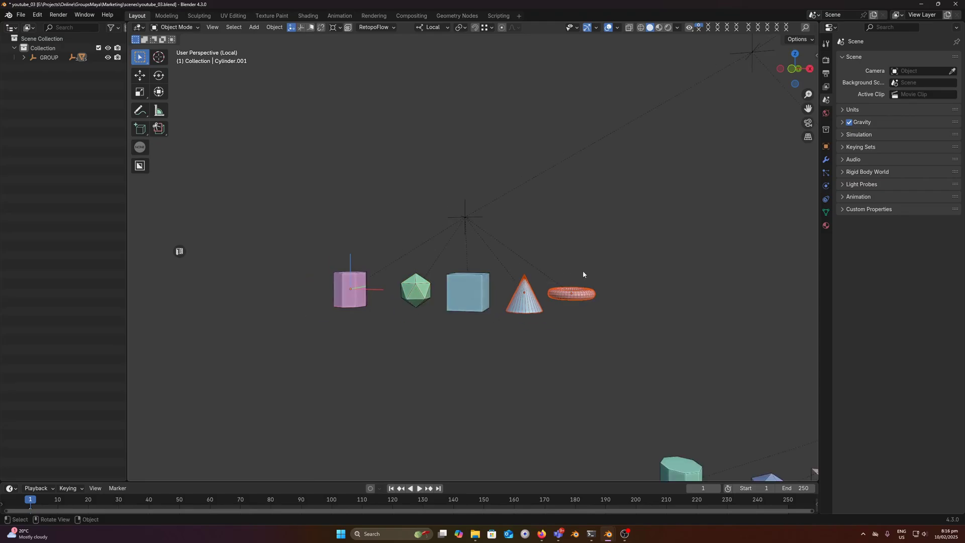
middle_drag(558, 293, 513, 278)
key(ctrl+g)
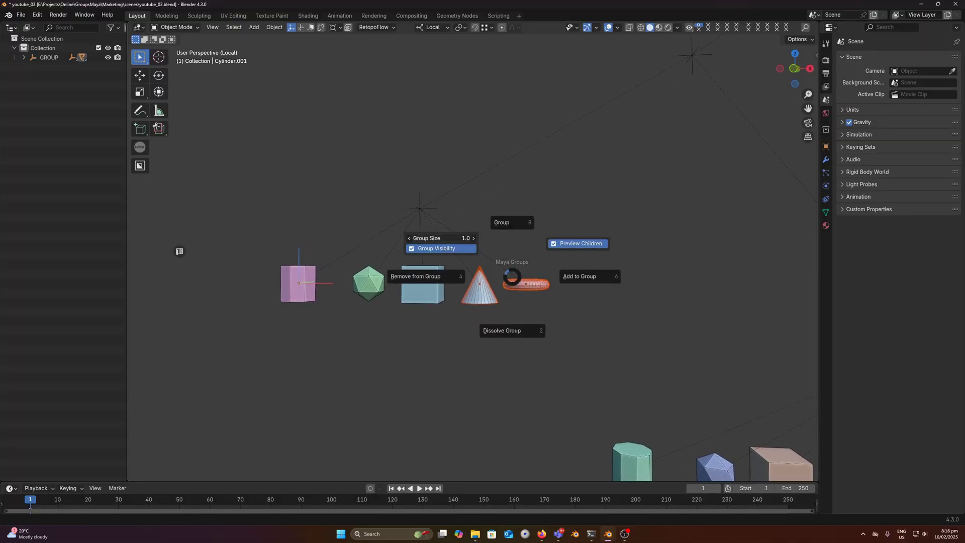
click(467, 239)
text(0.2)
key(Return)
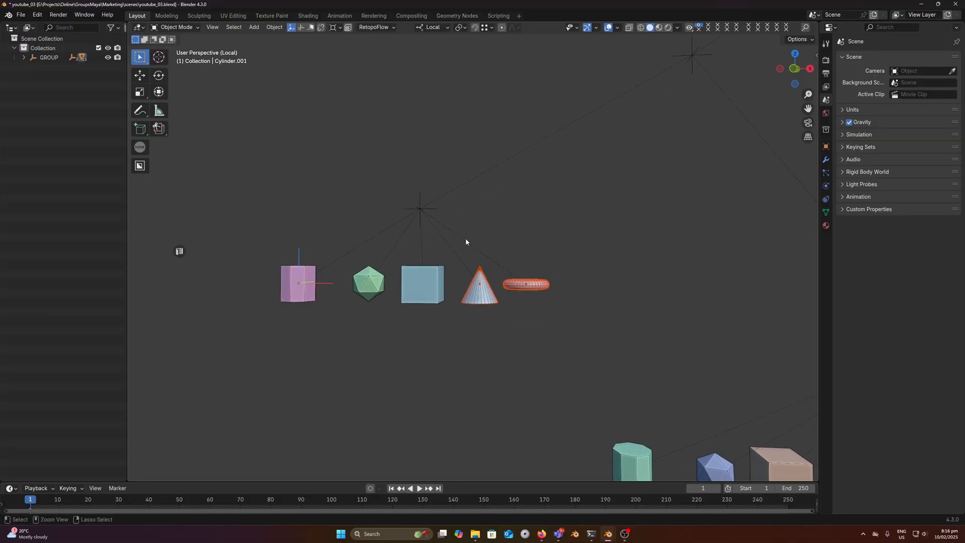
key(ctrl+g)
click(463, 188)
Move the cone and torus about 1.46 m down below their small group empty
drag(523, 289, 530, 316)
scroll(486, 261, up, 2)
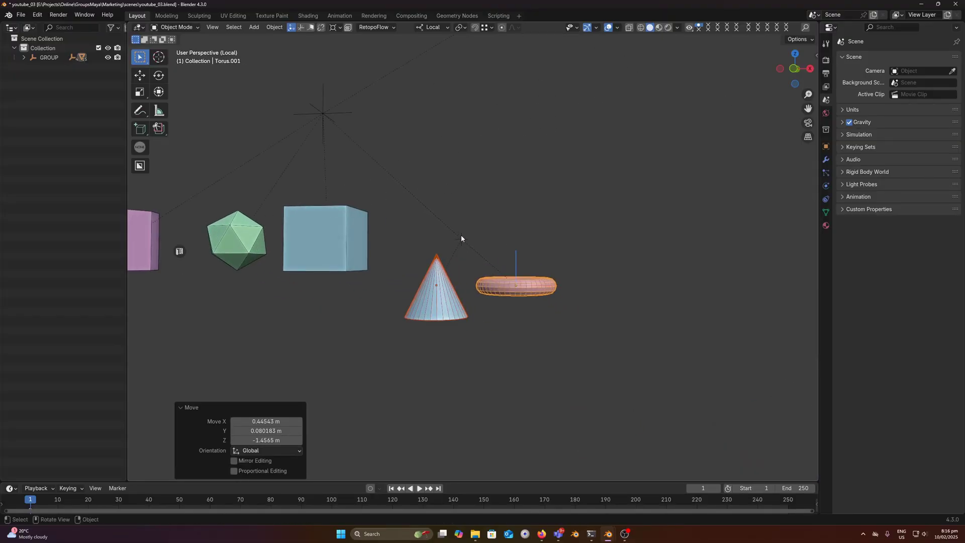
scroll(462, 238, down, 1)
shift+middle_drag(473, 256, 502, 277)
middle_drag(502, 278, 475, 268)
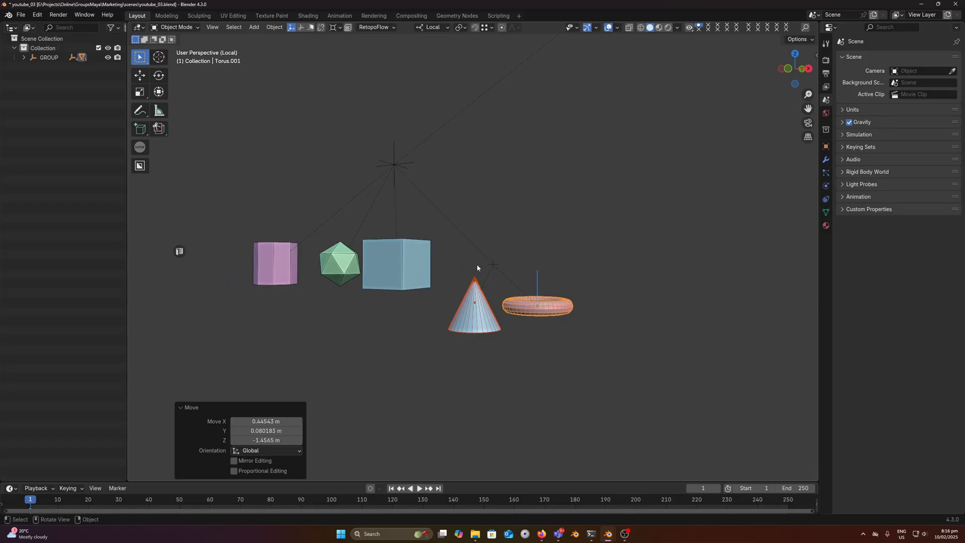
scroll(476, 264, down, 3)
middle_drag(500, 264, 472, 303)
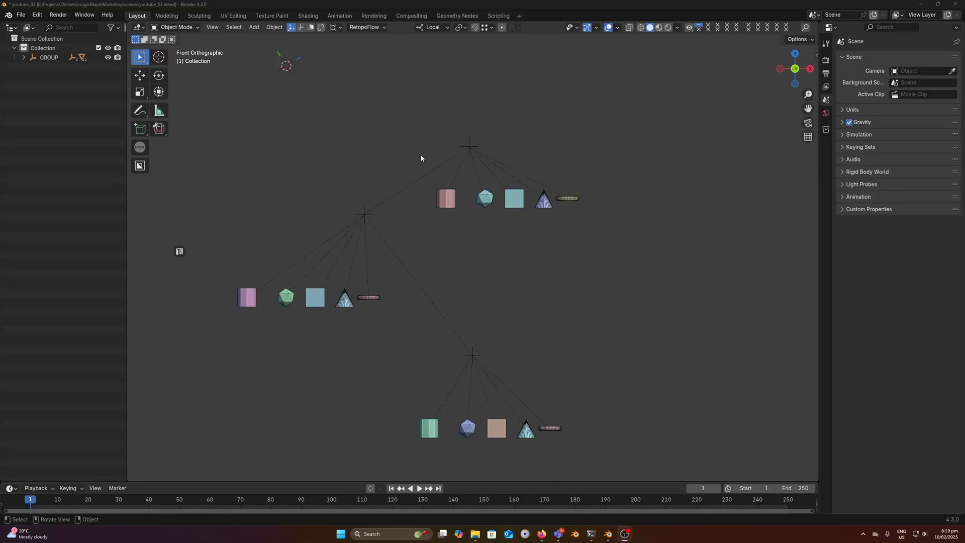
Expand the top-level GROUP in the outliner and select it together with its whole child hierarchy
click(24, 58)
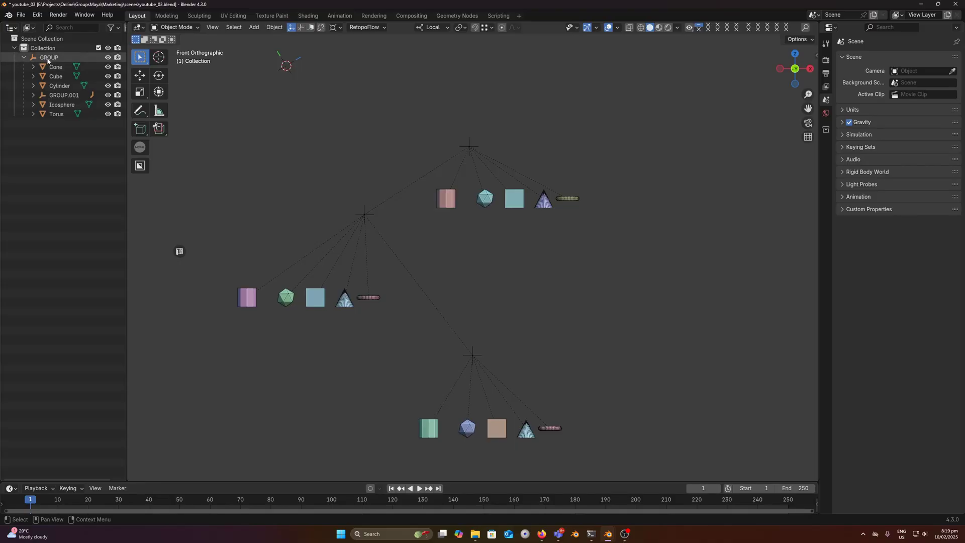
click(48, 58)
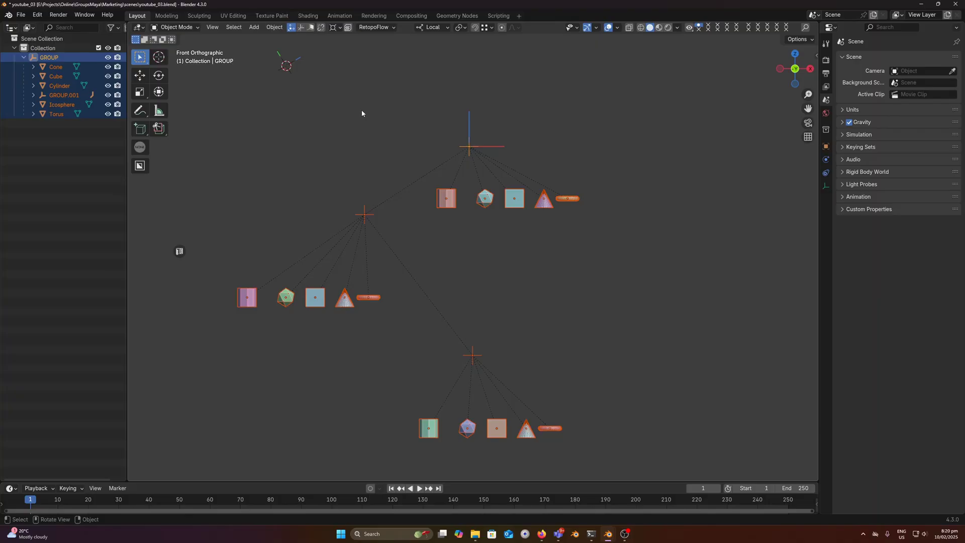
Open the list of available export formats for the selected group hierarchy
click(21, 15)
mouse_move(80, 157)
click(21, 15)
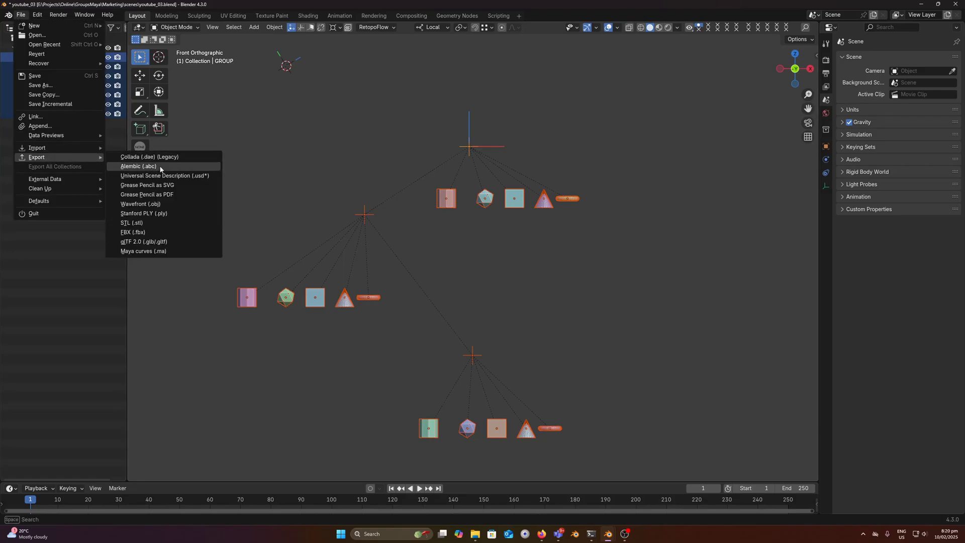